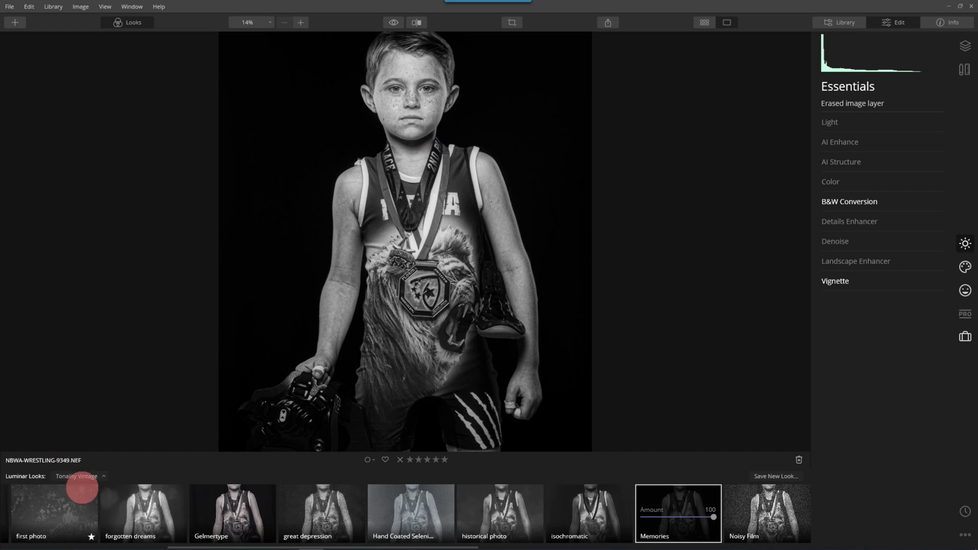
# View the available Luminar Looks collections and display the Deprecated tools for the photo.
pyautogui.click(85, 476)
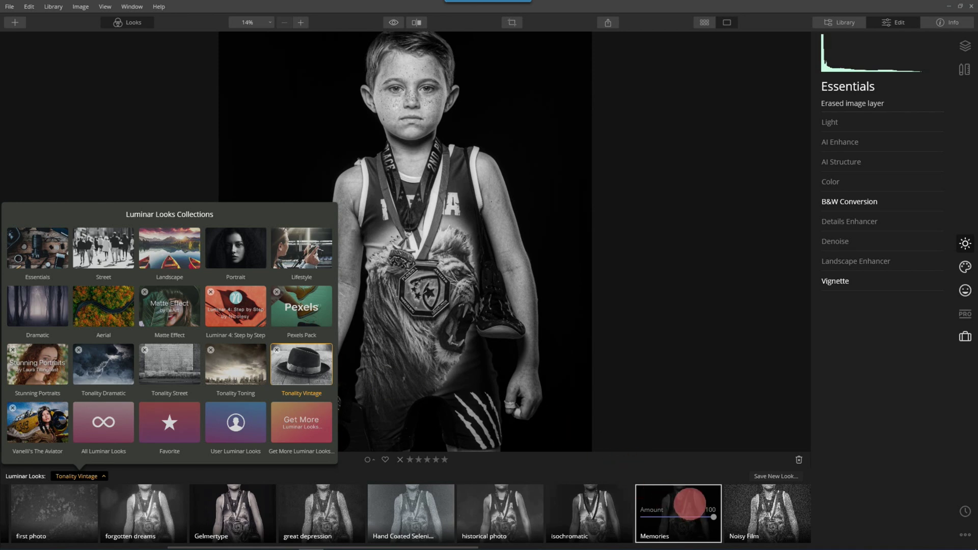
pyautogui.click(690, 504)
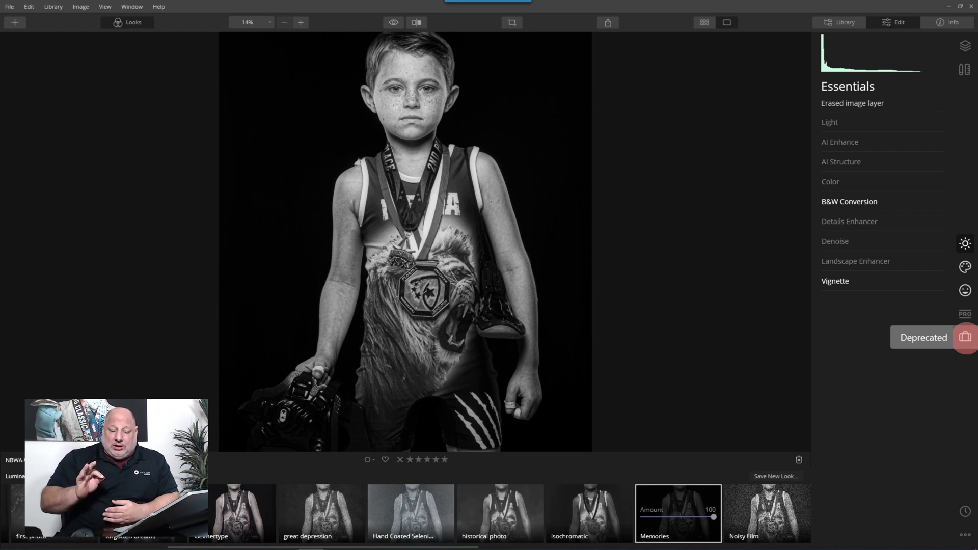
pyautogui.click(965, 337)
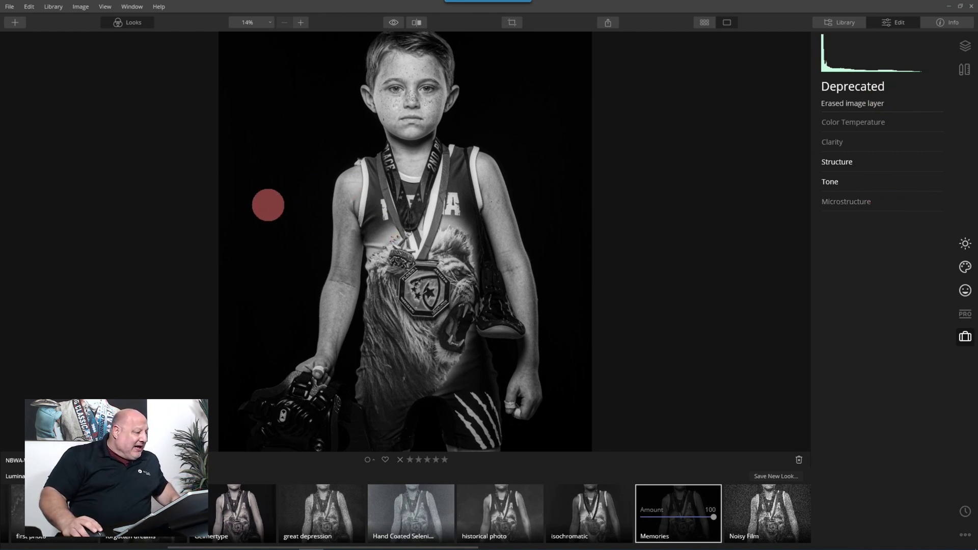
# Get more Looks from the Luminar Marketplace in the browser, view the Tonality Mega B&W Pack page, and close the browser.
pyautogui.click(15, 476)
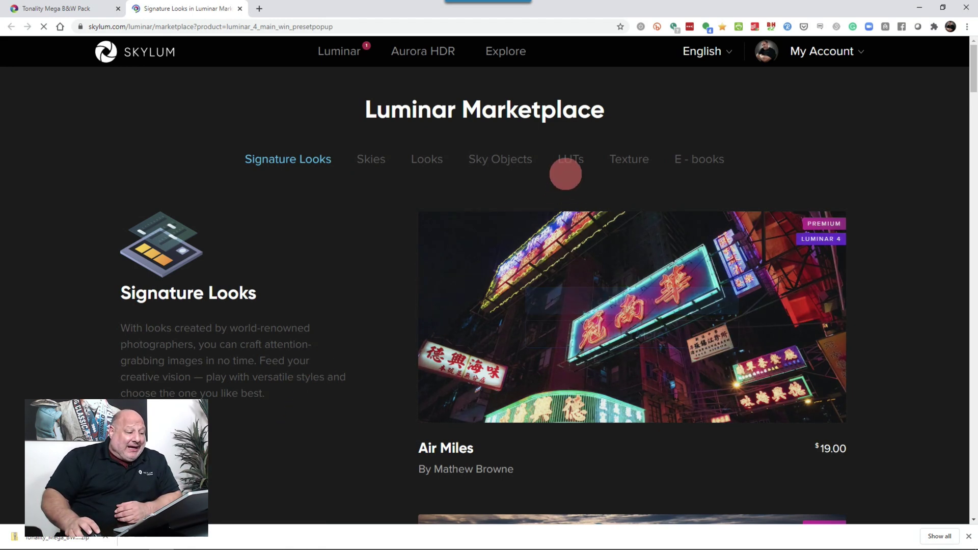
pyautogui.click(429, 160)
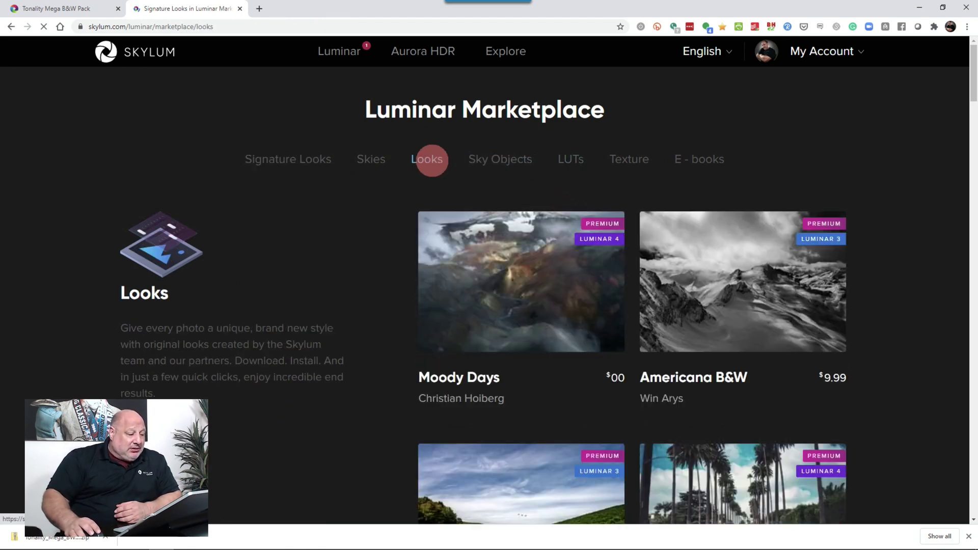
pyautogui.scroll(-2, 527, 270)
pyautogui.scroll(-20, 528, 275)
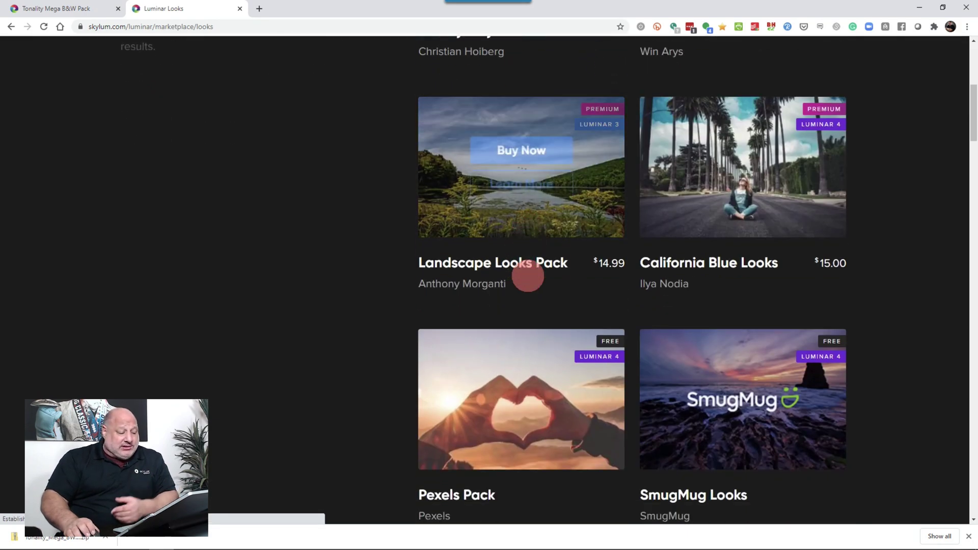
pyautogui.scroll(-20, 528, 275)
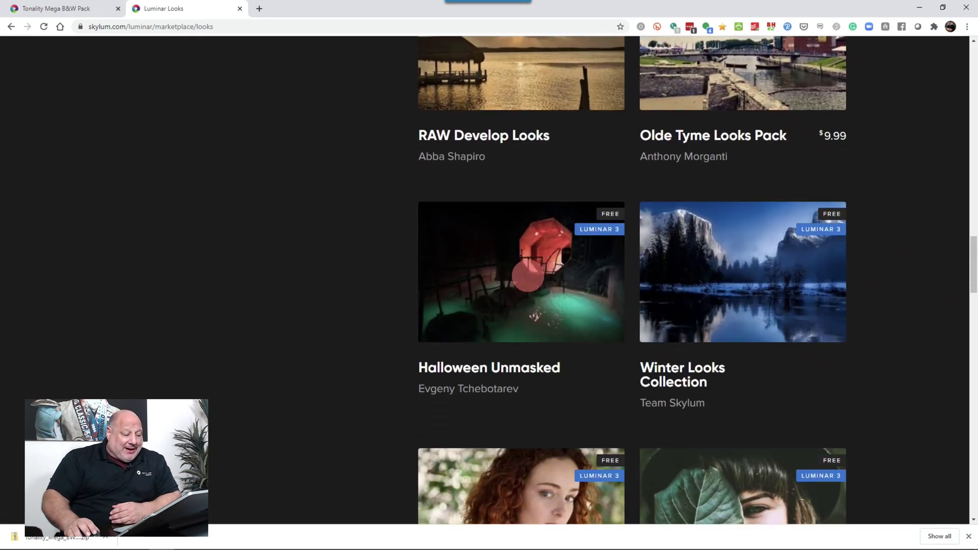
pyautogui.scroll(-13, 528, 275)
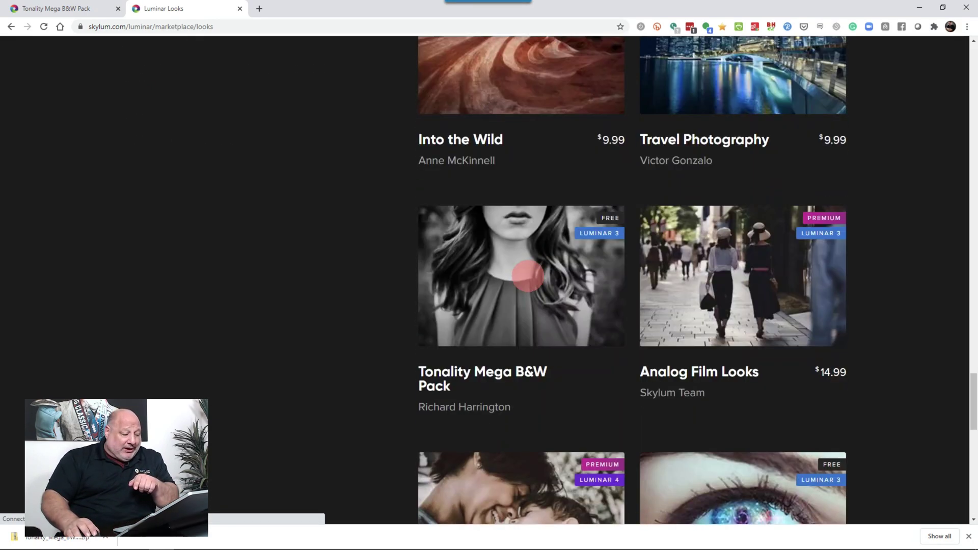
pyautogui.scroll(4, 527, 276)
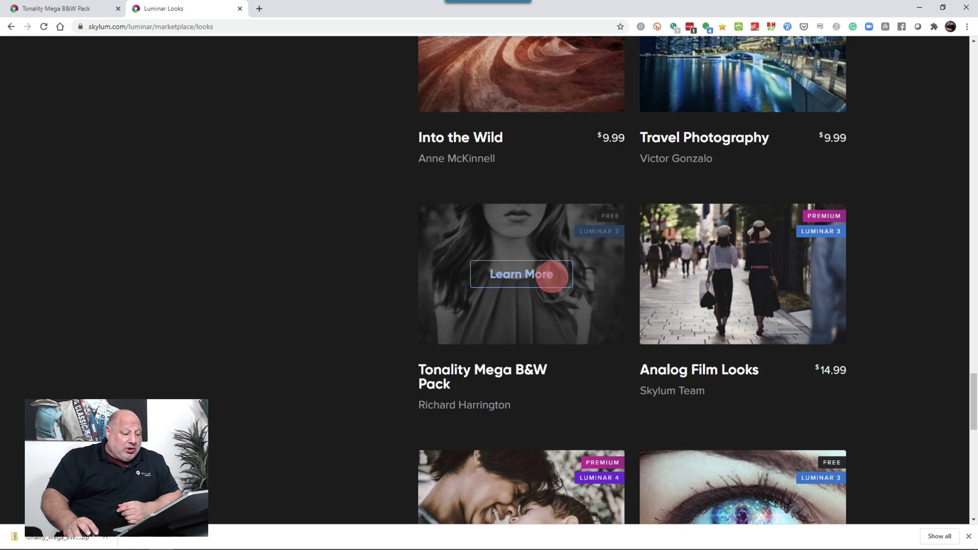
pyautogui.click(551, 275)
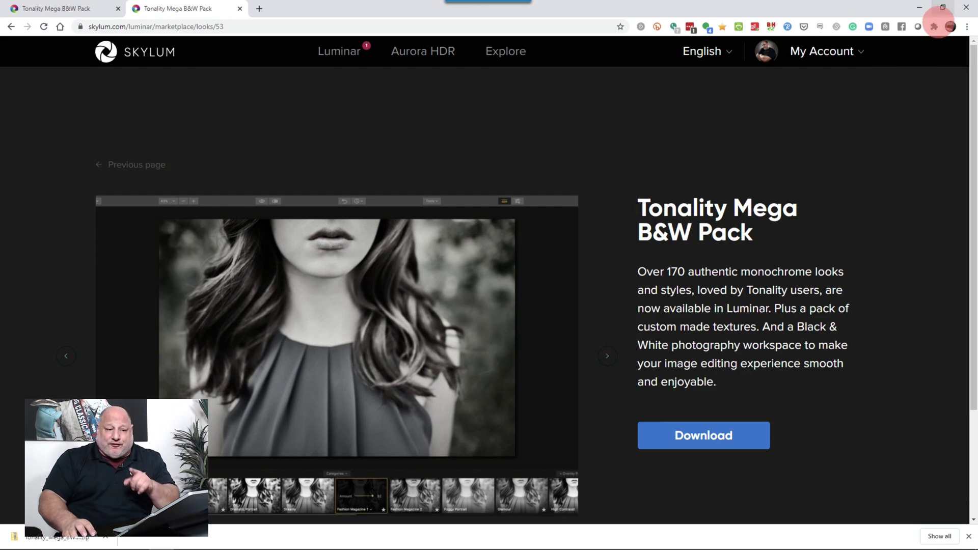
pyautogui.click(967, 8)
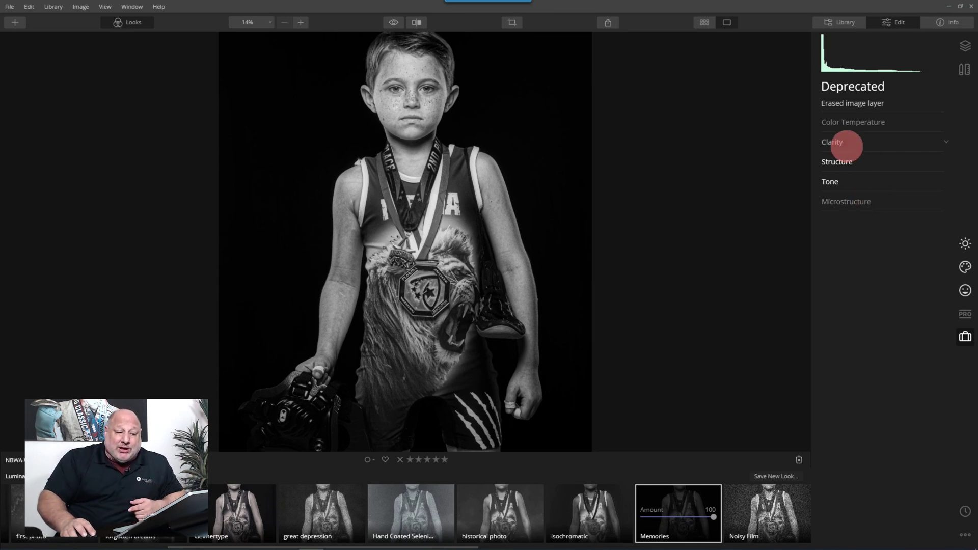
# Try the deprecated Clarity filter on the portrait with an Amount of 45.
pyautogui.click(847, 143)
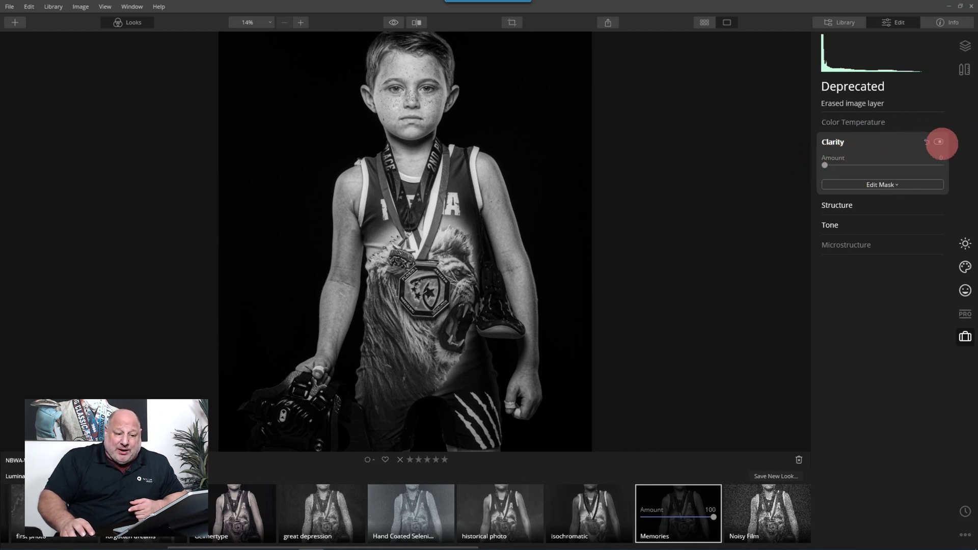
pyautogui.click(939, 142)
pyautogui.click(938, 141)
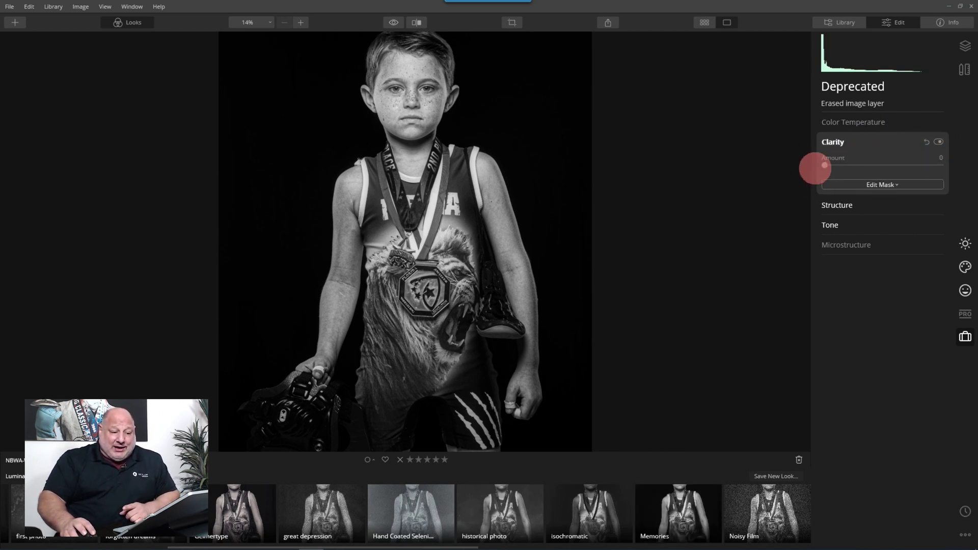
pyautogui.moveTo(825, 165); pyautogui.dragTo(877, 165)
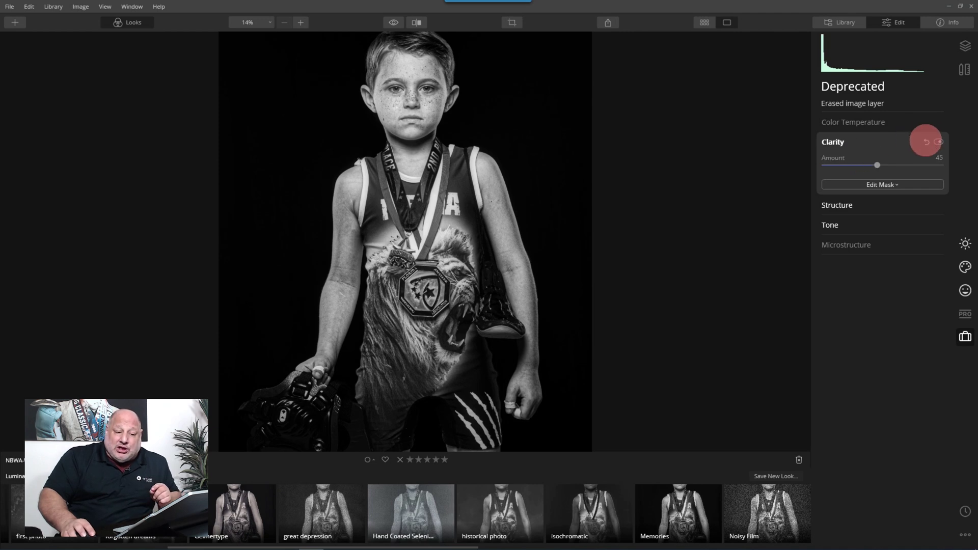
# Reset the deprecated Clarity, Color Temperature and Microstructure filters.
pyautogui.click(927, 141)
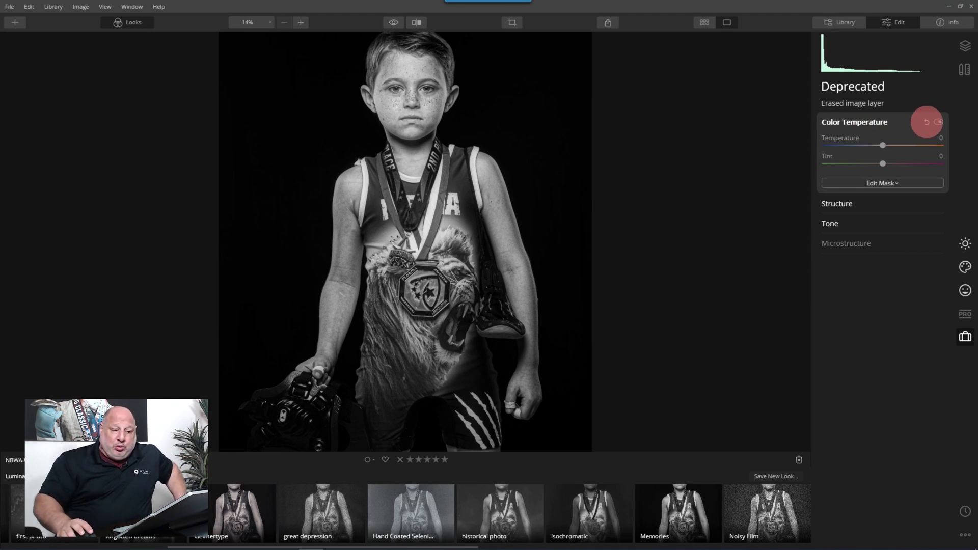
pyautogui.click(927, 122)
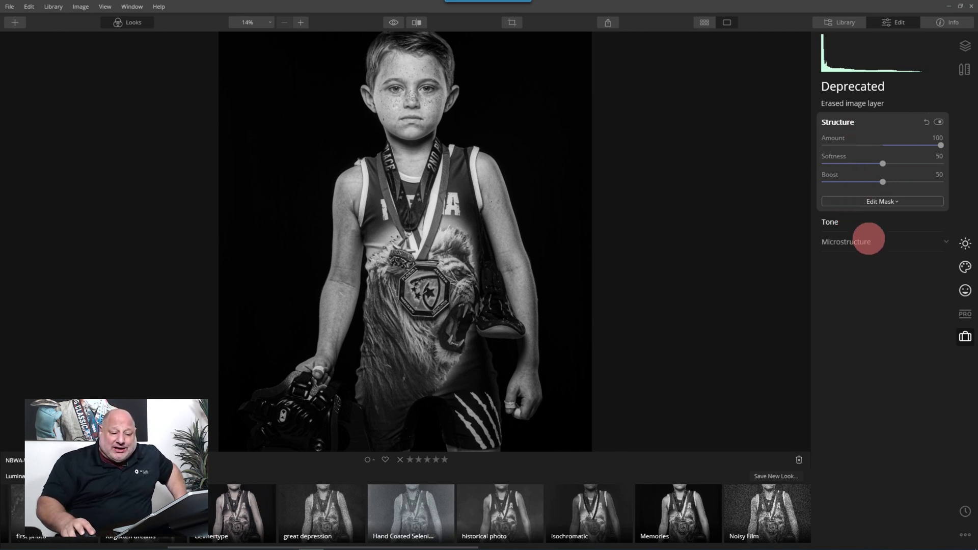
pyautogui.click(868, 240)
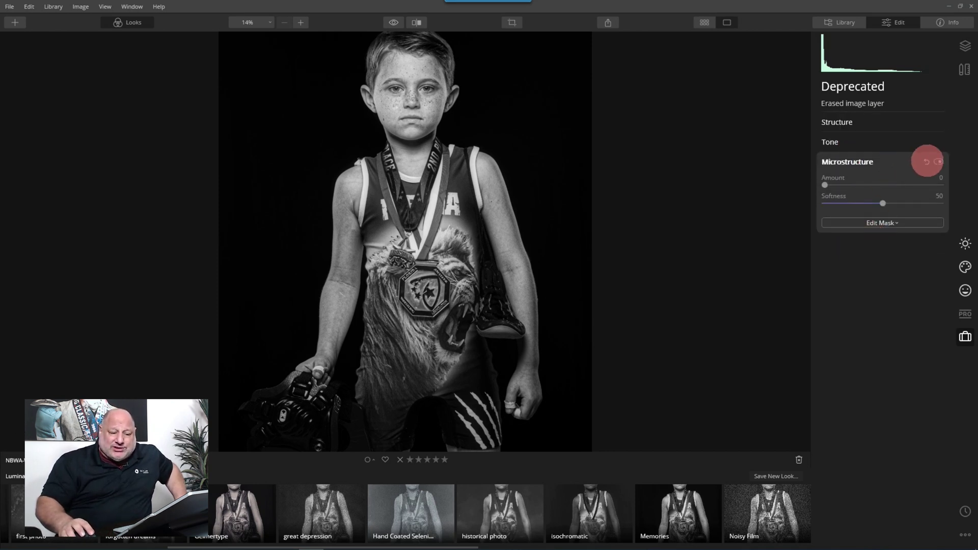
pyautogui.click(927, 161)
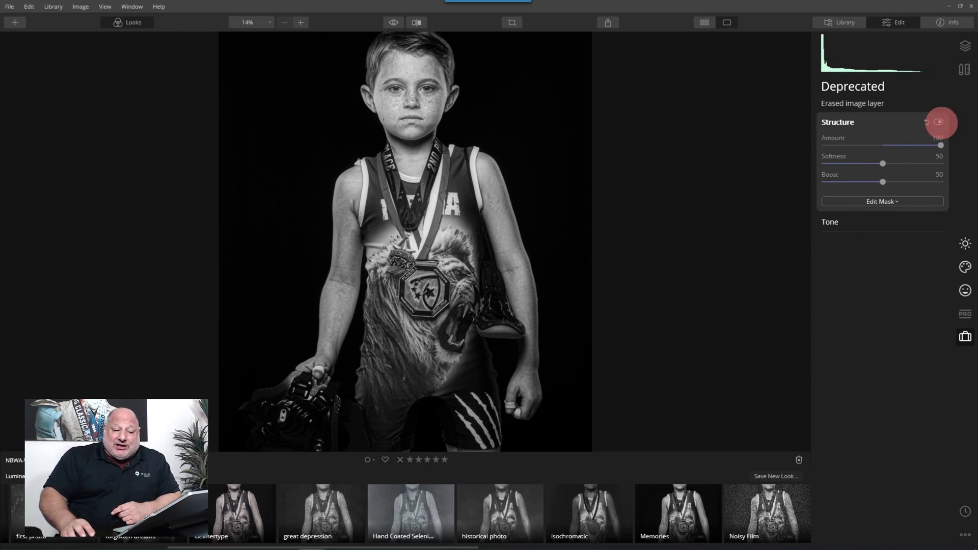
# Compare the boy's face with and without the deprecated Structure filter and leave the filter disabled.
pyautogui.click(939, 121)
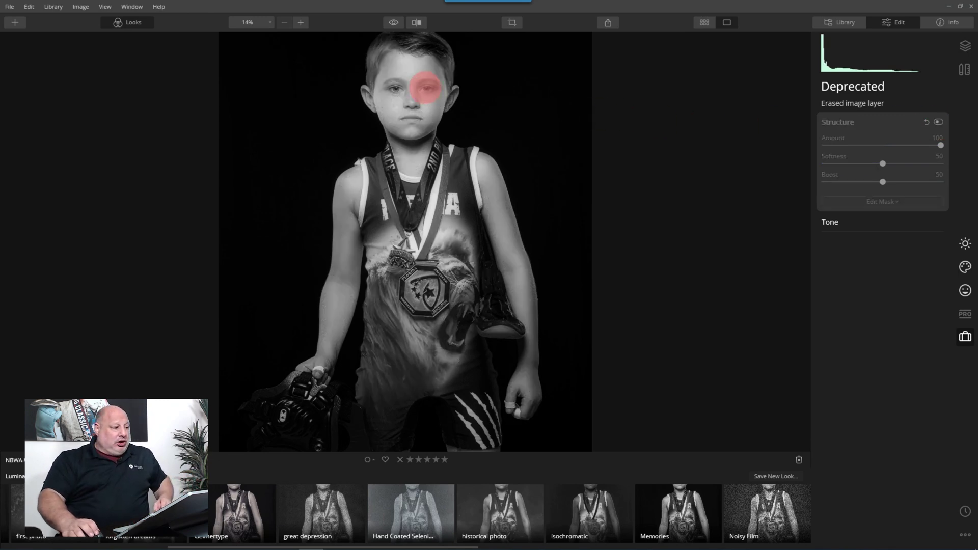
pyautogui.scroll(3, 425, 87)
pyautogui.click(939, 122)
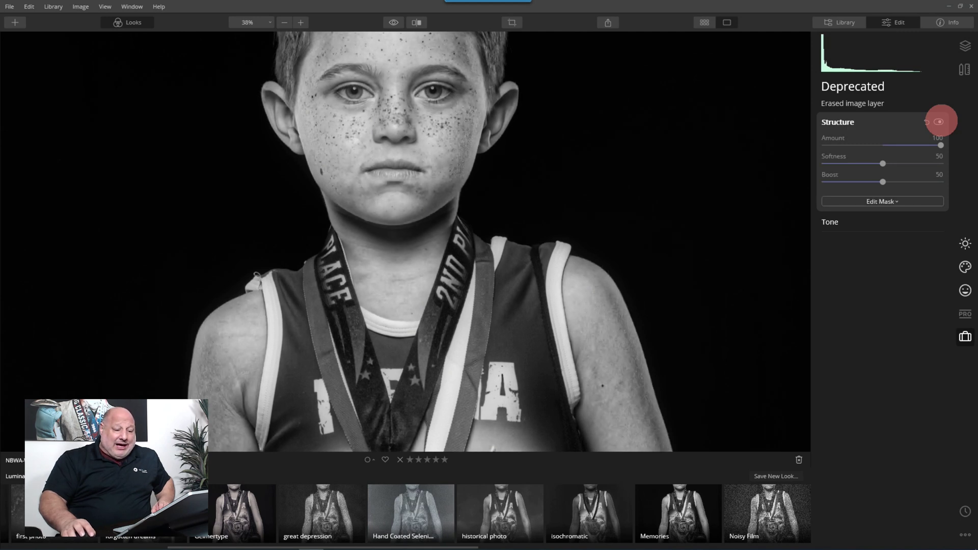
pyautogui.click(939, 122)
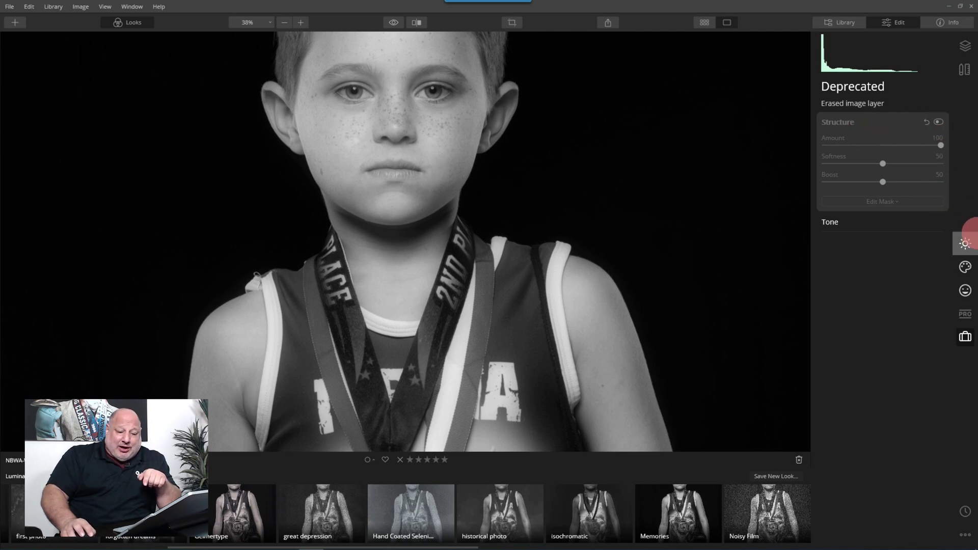
# Apply AI Structure from the Essentials tools with Amount 100 and Boost 39.
pyautogui.click(965, 243)
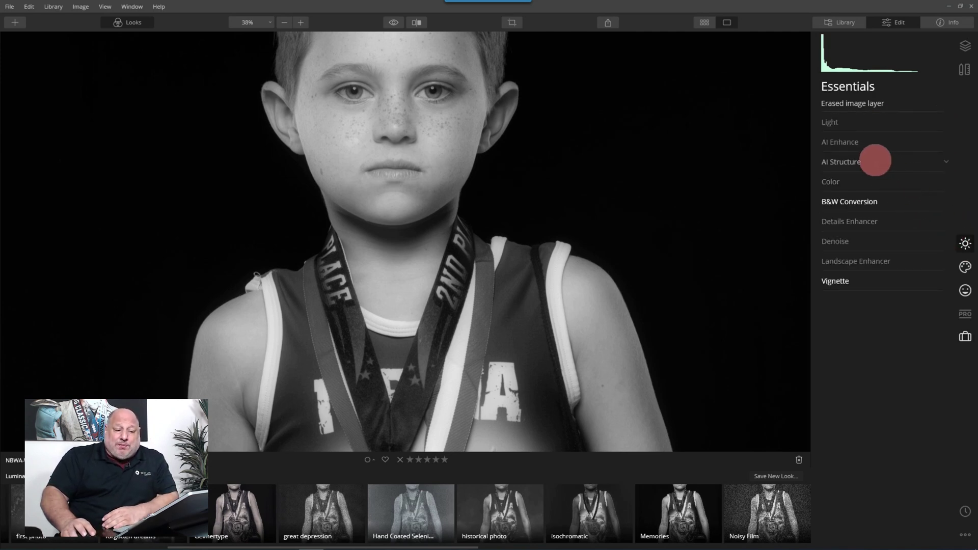
pyautogui.click(855, 162)
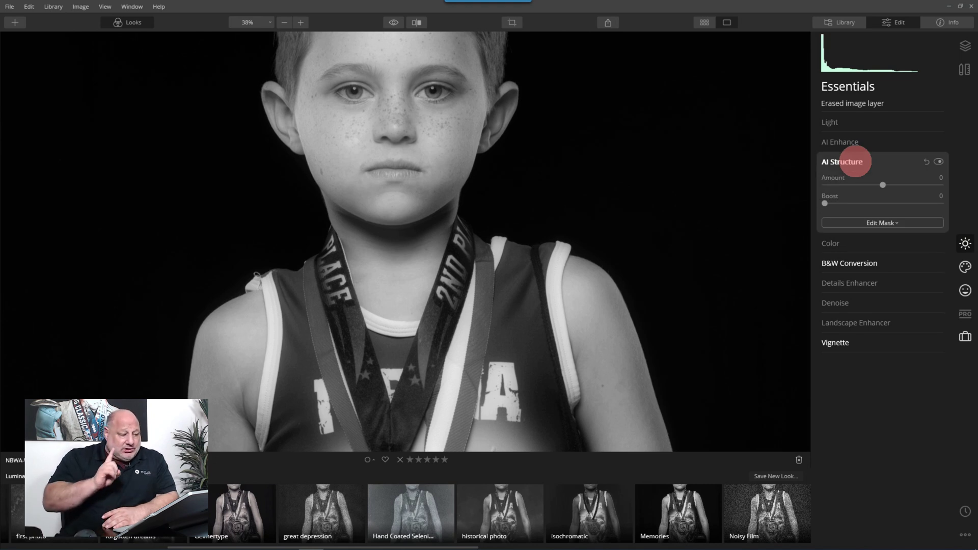
pyautogui.moveTo(883, 185); pyautogui.dragTo(941, 185)
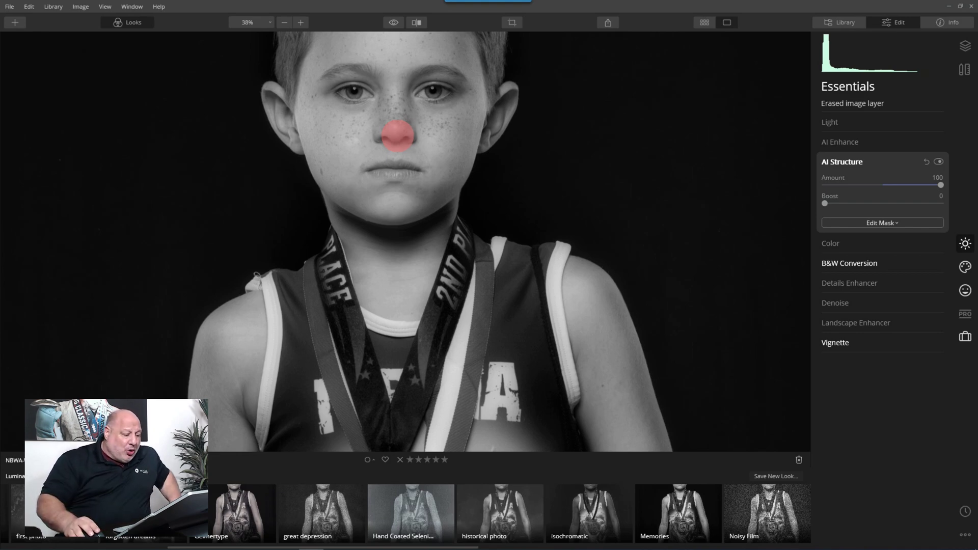
pyautogui.scroll(-2, 489, 306)
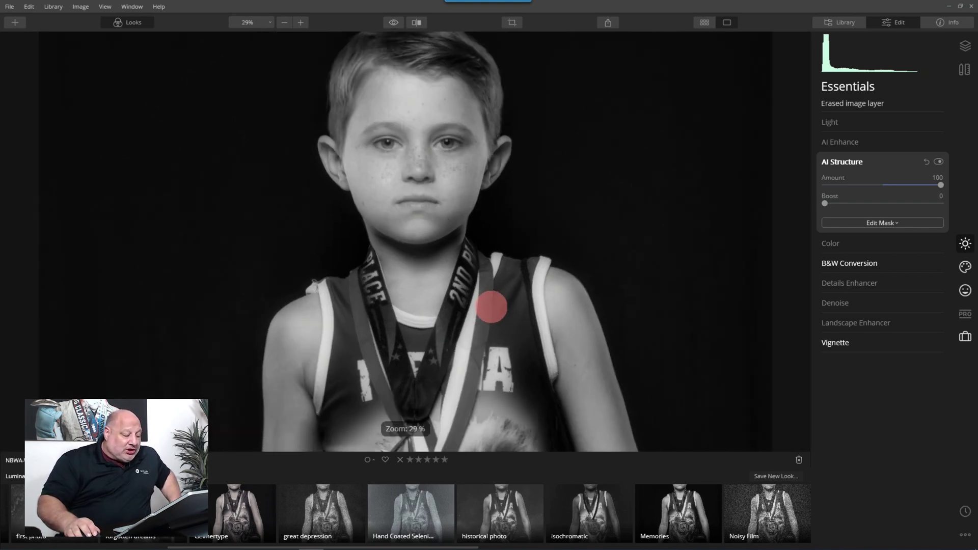
pyautogui.scroll(-2, 492, 307)
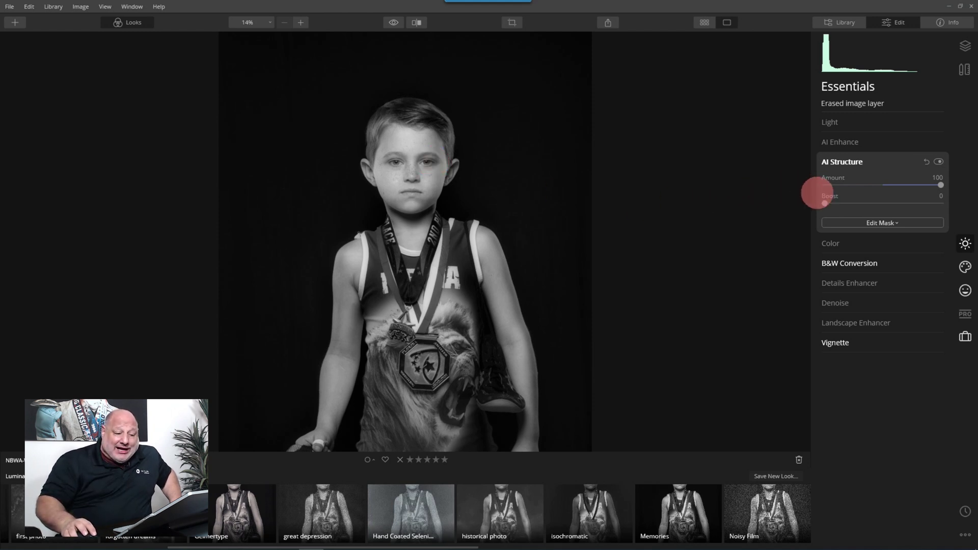
pyautogui.moveTo(825, 203); pyautogui.dragTo(870, 203)
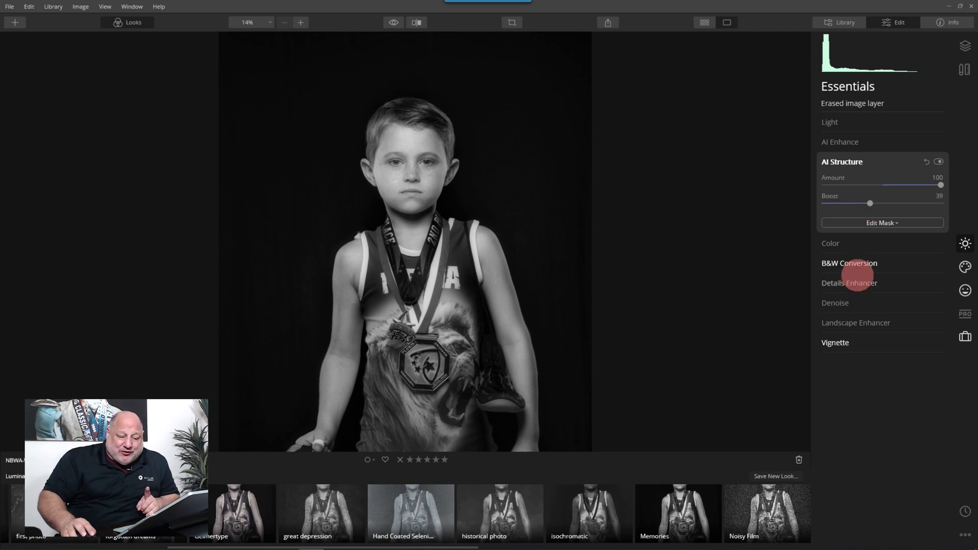
pyautogui.click(853, 283)
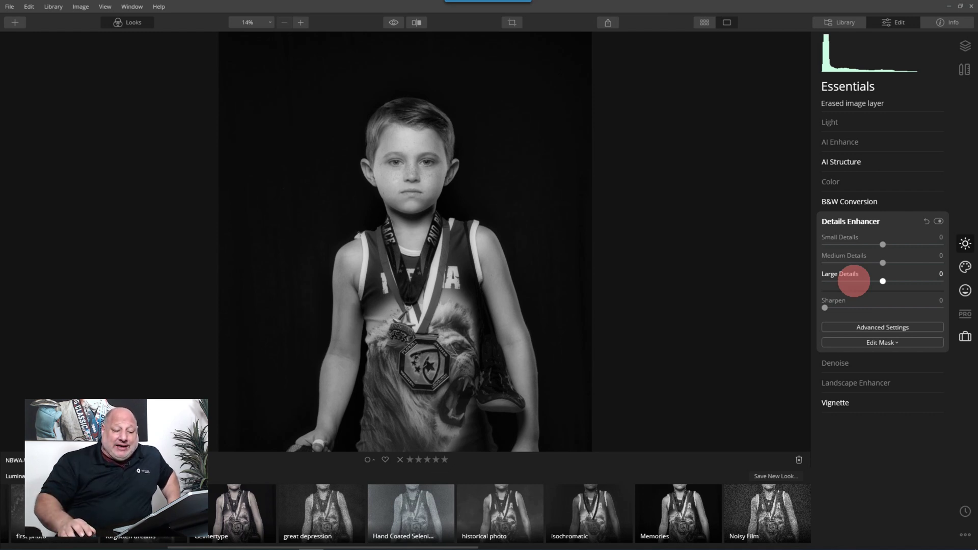
pyautogui.click(861, 221)
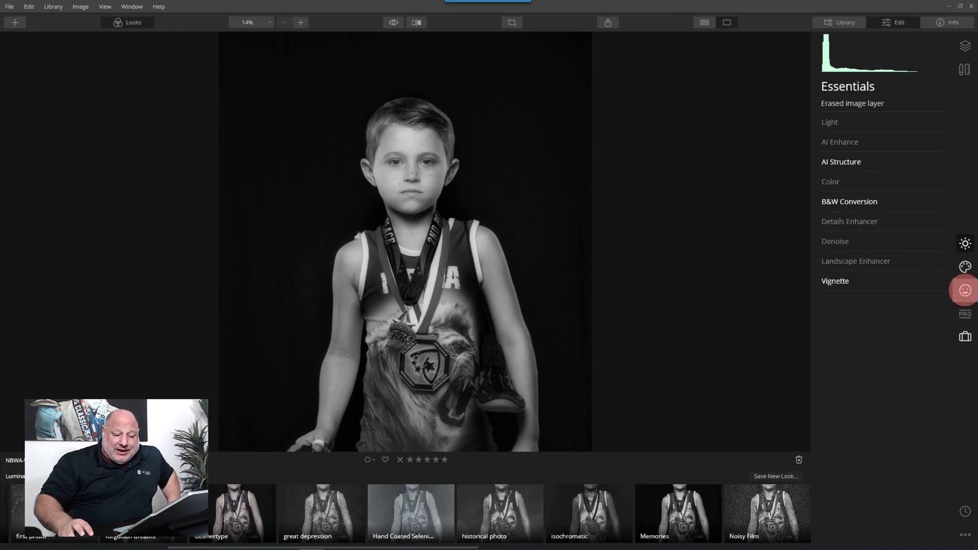
pyautogui.click(964, 291)
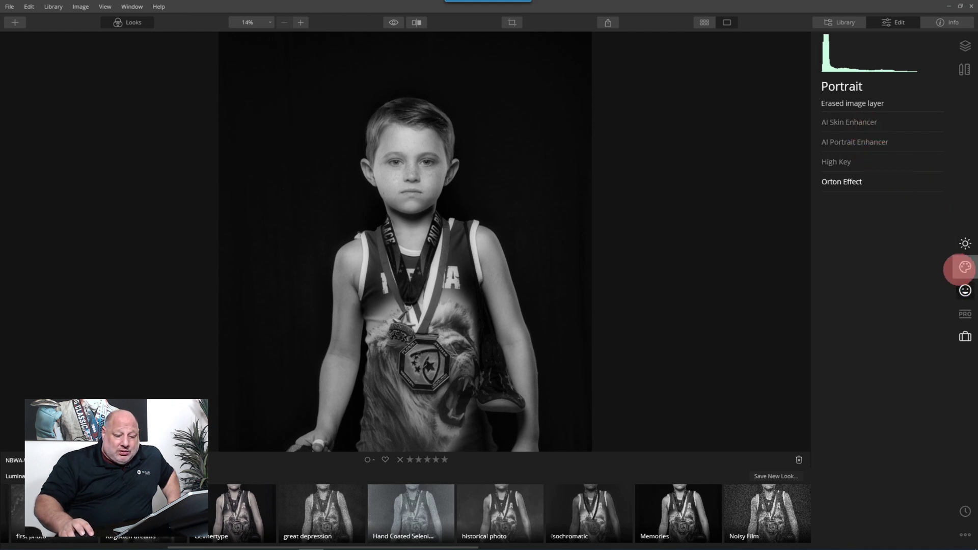
# Apply the creative Dramatic filter to the portrait with Amount 54 and Brightness -34.
pyautogui.click(965, 267)
pyautogui.click(846, 181)
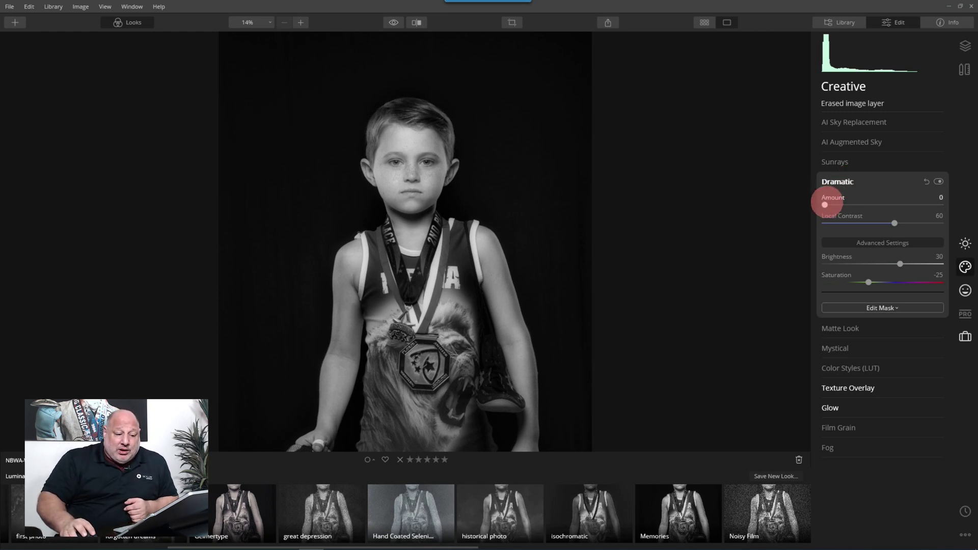
pyautogui.moveTo(825, 204); pyautogui.dragTo(888, 205)
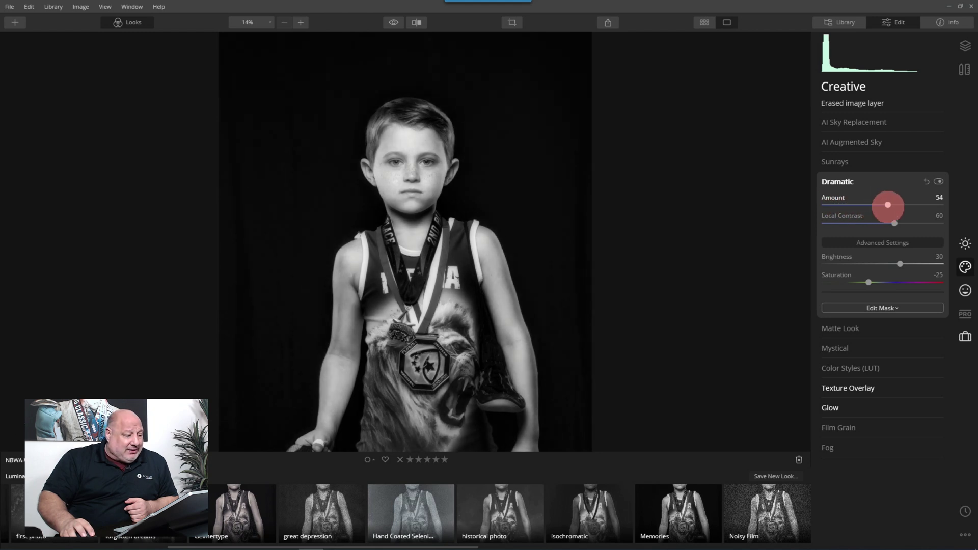
pyautogui.moveTo(900, 264); pyautogui.dragTo(863, 263)
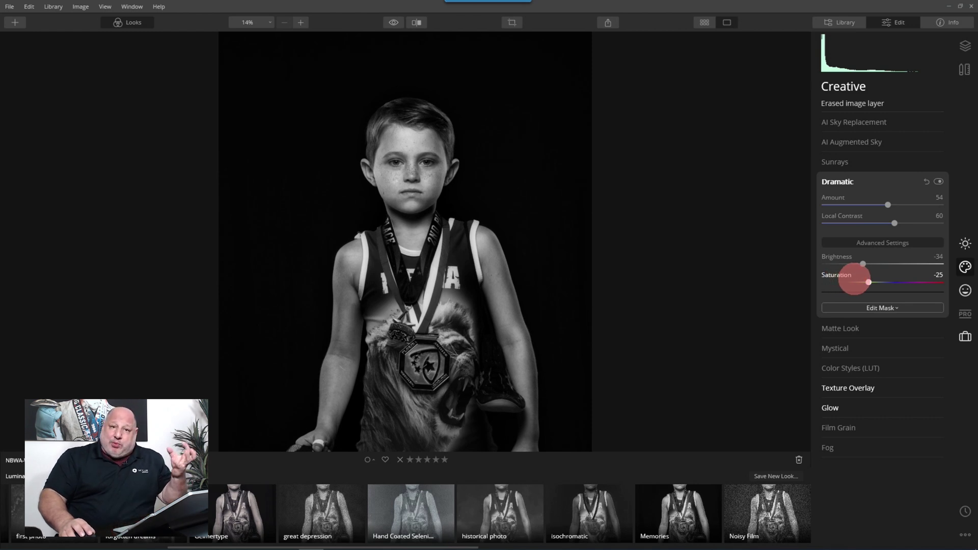
pyautogui.click(839, 182)
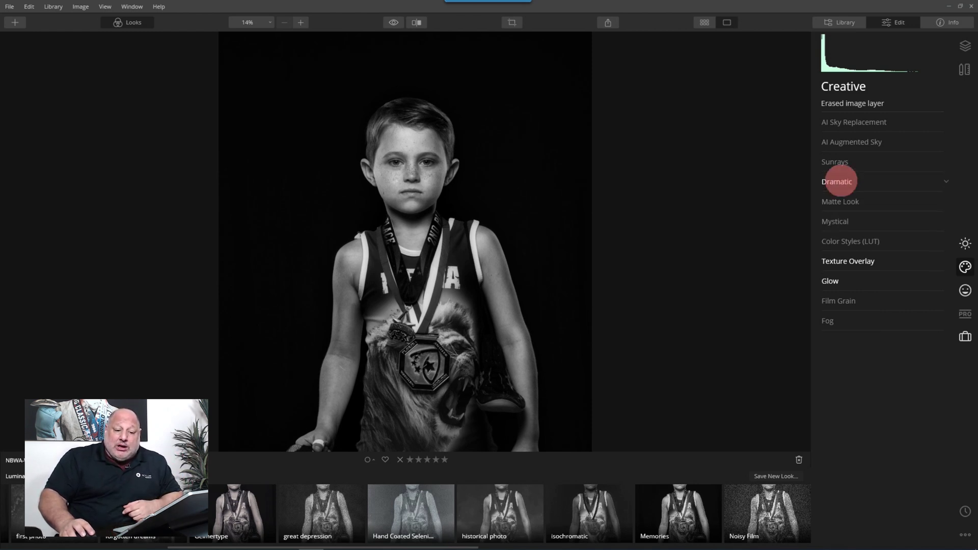
# Apply the Details Enhancer with Small Details 54, Medium Details 89 and Large Details 46, and compare the portrait with and without it.
pyautogui.click(964, 243)
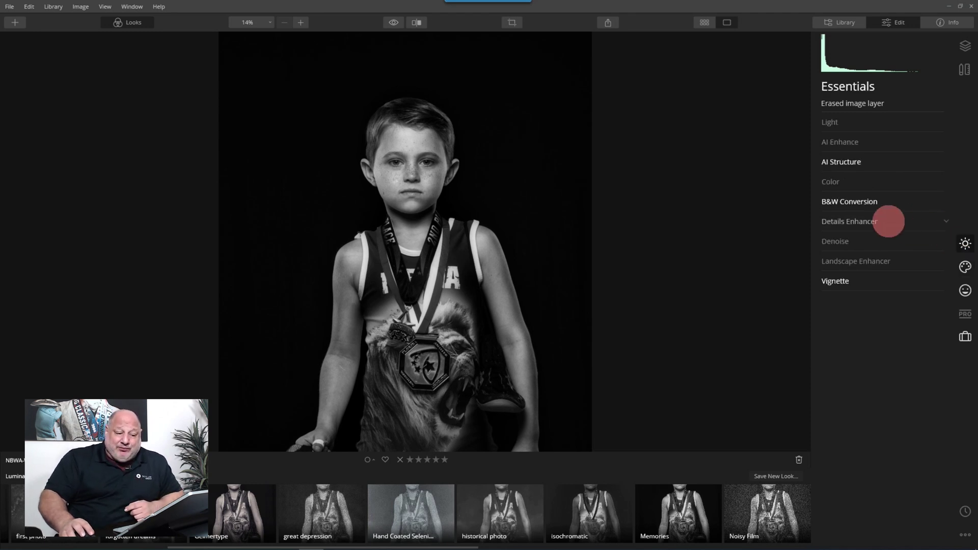
pyautogui.click(873, 221)
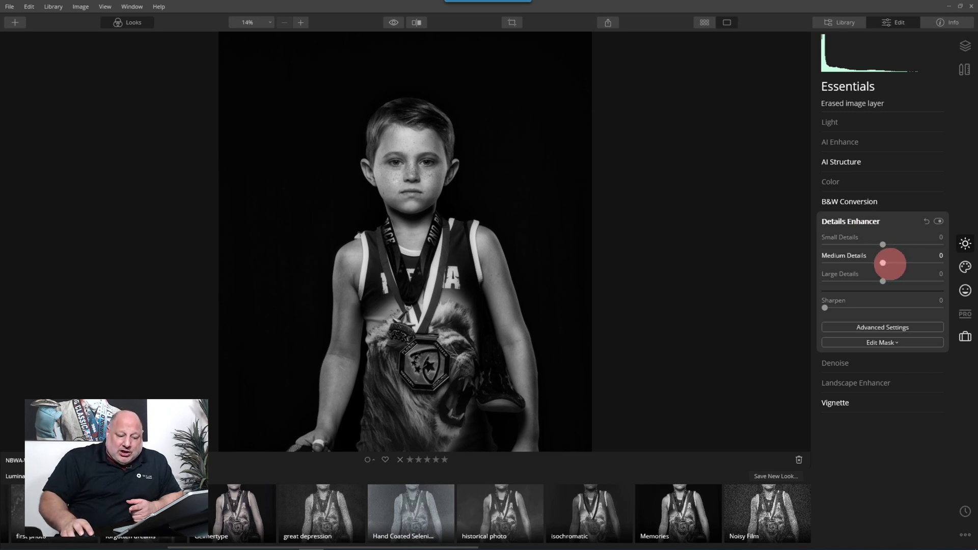
pyautogui.moveTo(883, 263); pyautogui.dragTo(914, 245)
pyautogui.moveTo(904, 281); pyautogui.dragTo(935, 263)
pyautogui.click(938, 221)
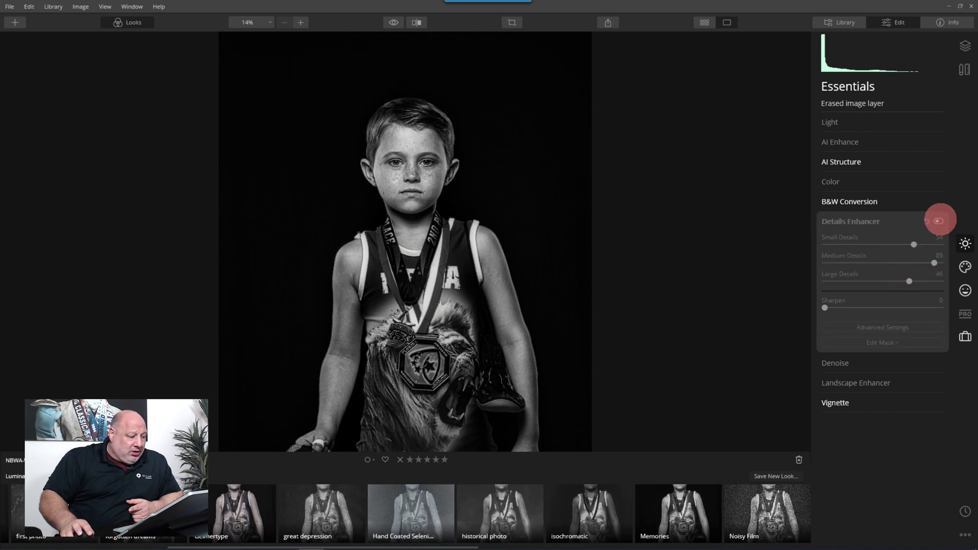
pyautogui.click(939, 221)
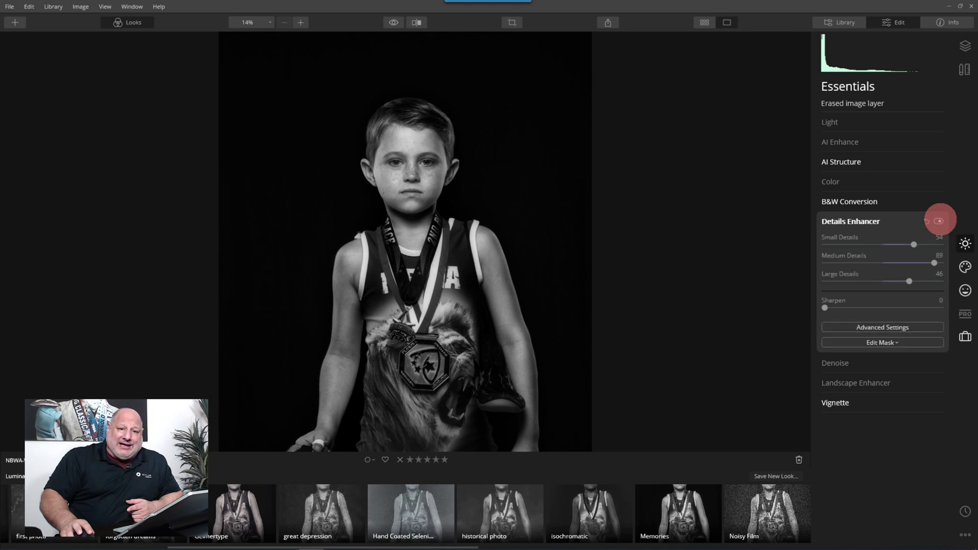
# Hide the Looks strip and reduce the Details Enhancer to Small Details 41 and Medium Details 82.
pyautogui.scroll(2, 399, 147)
pyautogui.scroll(1, 399, 147)
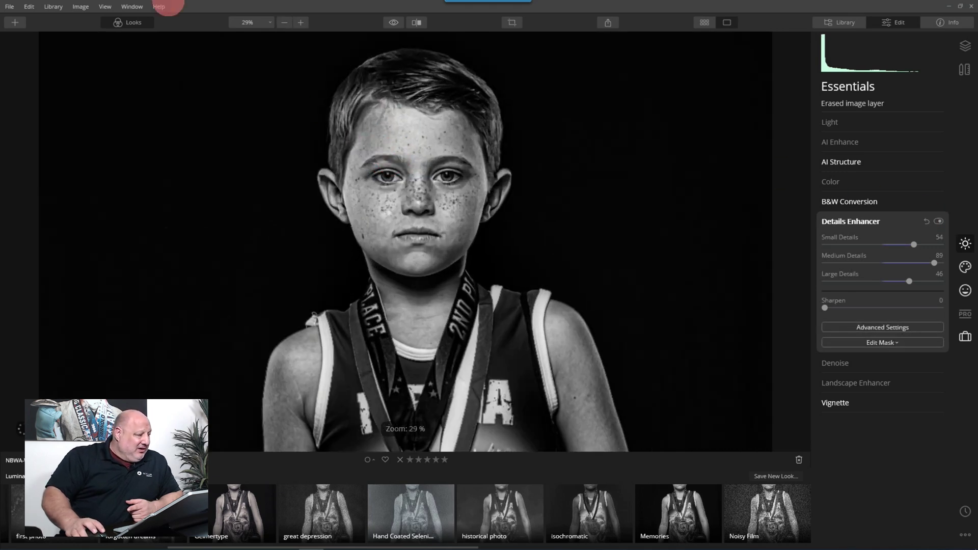
pyautogui.click(134, 21)
pyautogui.moveTo(439, 295); pyautogui.dragTo(413, 158)
pyautogui.scroll(-1, 509, 208)
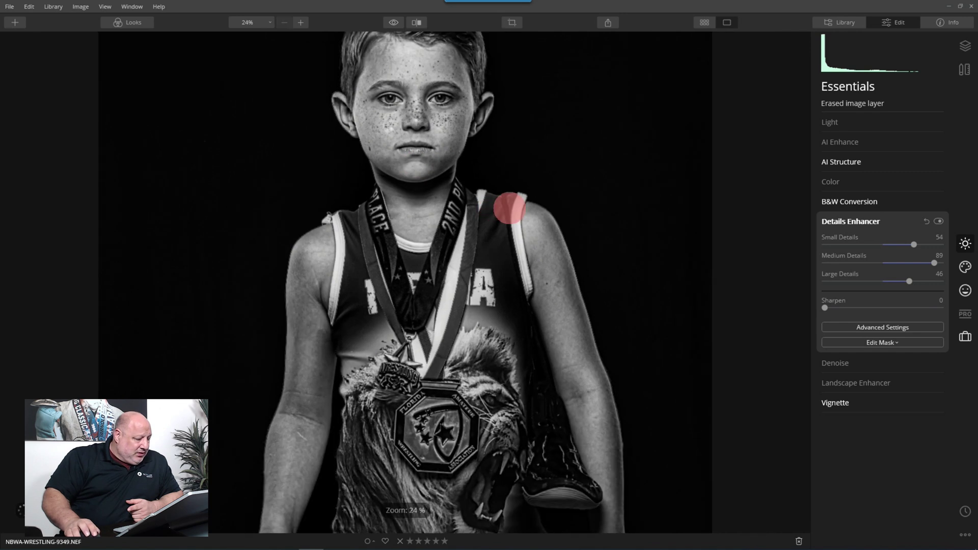
pyautogui.moveTo(934, 263); pyautogui.dragTo(907, 245)
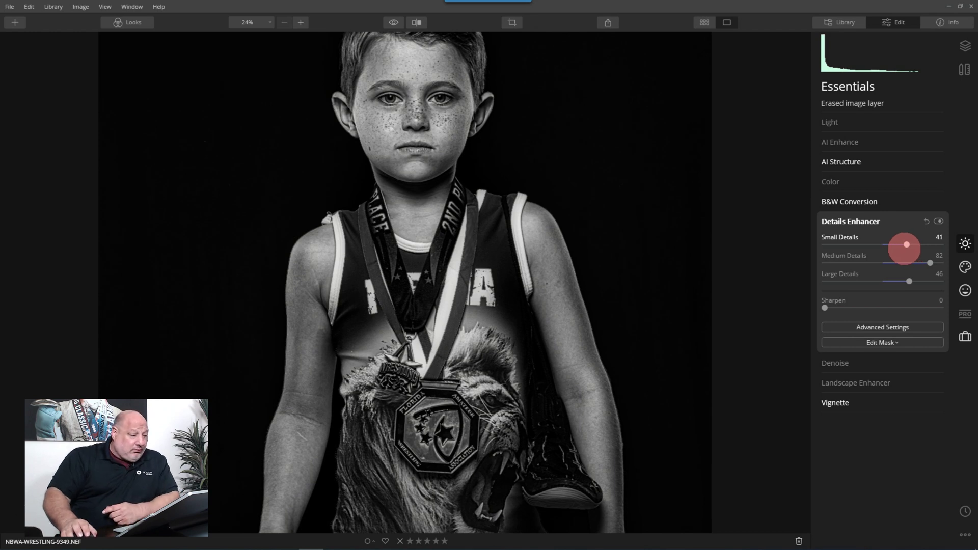
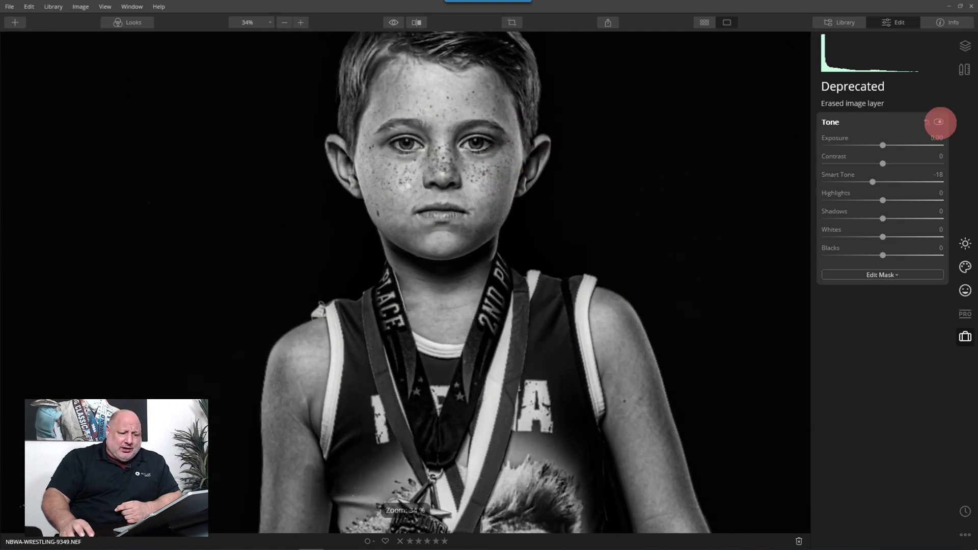
# Compare the portrait with and without the deprecated Tone filter and leave the filter disabled.
pyautogui.click(938, 123)
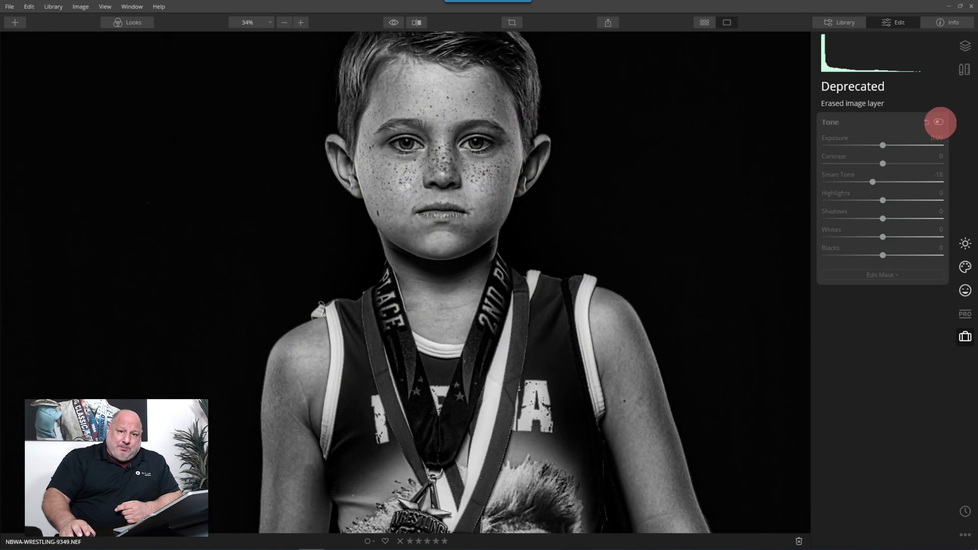
pyautogui.click(938, 123)
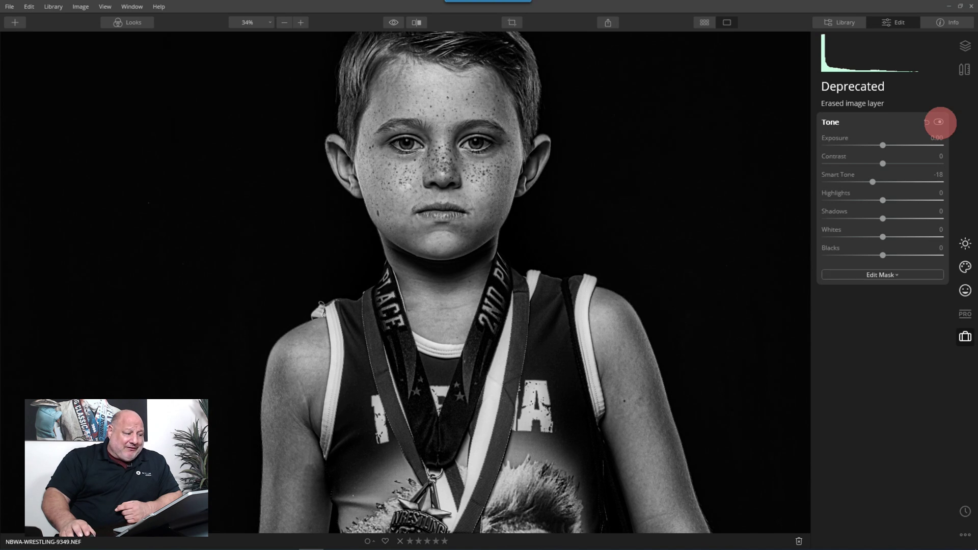
pyautogui.click(938, 122)
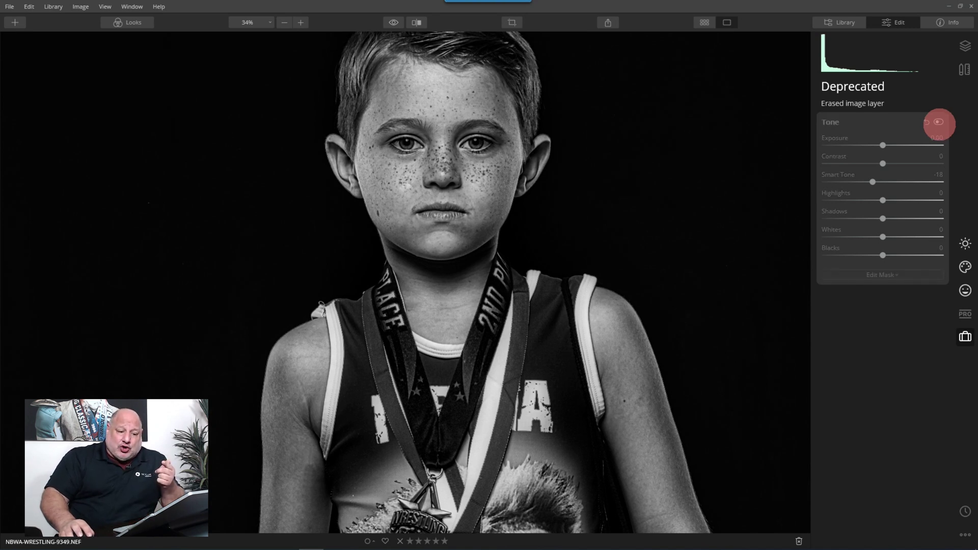
# Apply Advanced Contrast with Highlights Contrast 43 and Balance 5, Midtones Contrast 19 and Balance -44, Shadows Contrast 37 and Balance 42.
pyautogui.click(965, 313)
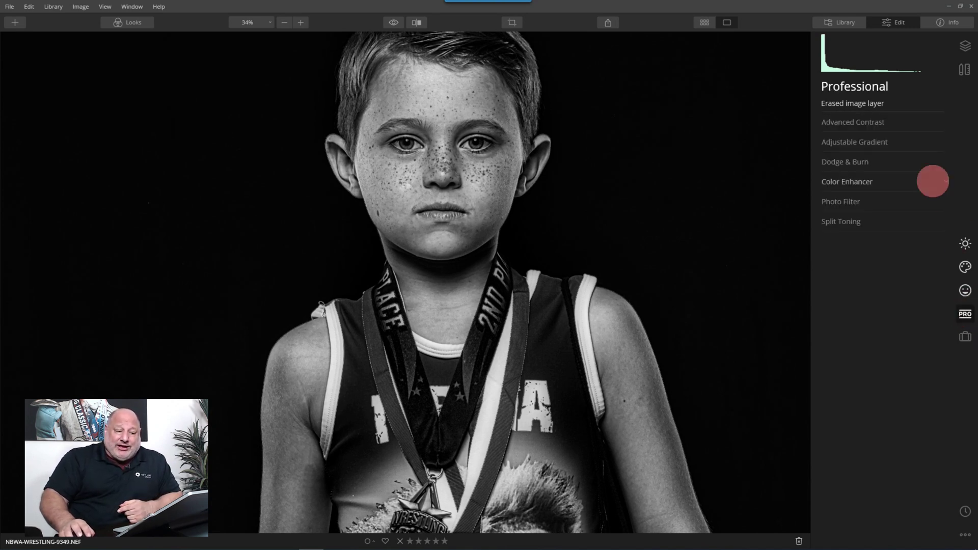
pyautogui.click(866, 122)
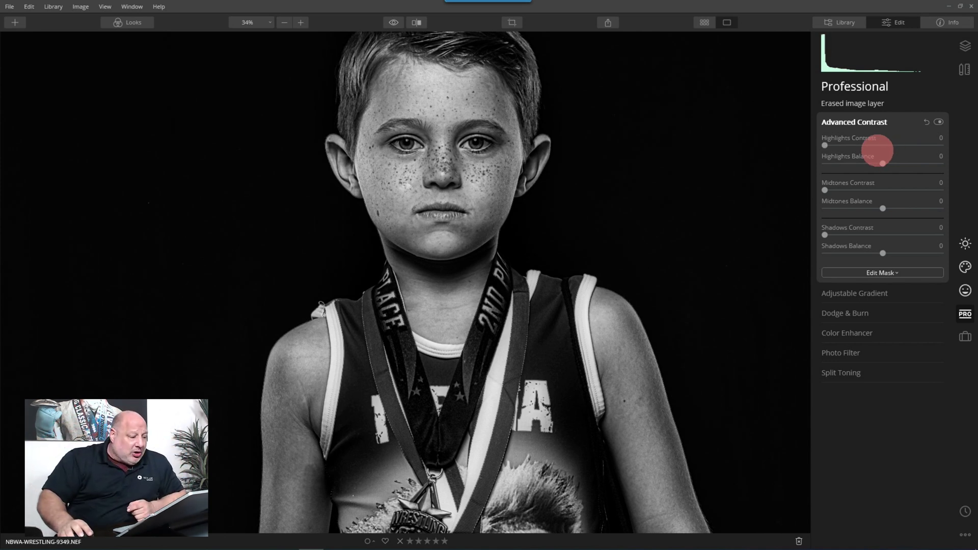
pyautogui.moveTo(825, 145); pyautogui.dragTo(886, 163)
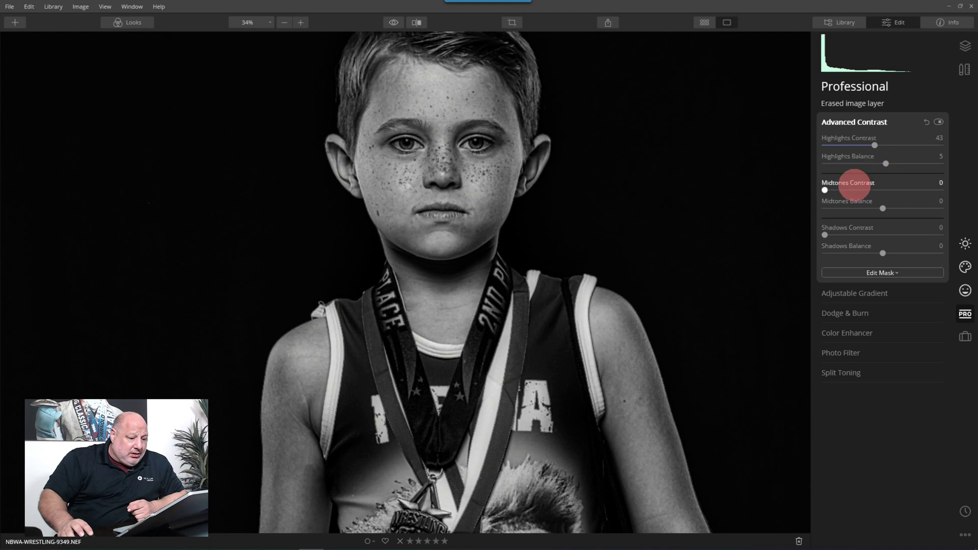
pyautogui.moveTo(825, 190); pyautogui.dragTo(895, 253)
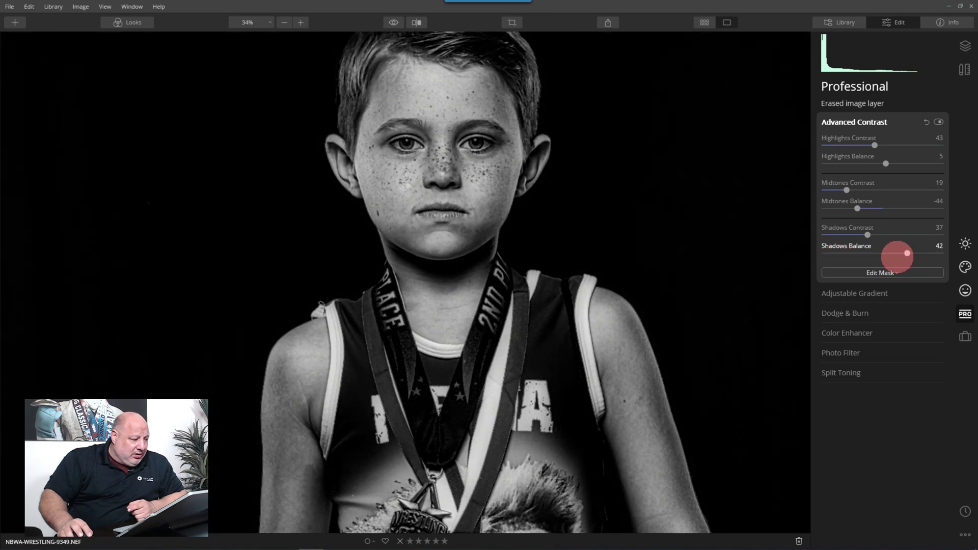
# Compare the whole edited portrait with the original photo and reset the deprecated Tone filter.
pyautogui.hotkey('ctrl', '0')
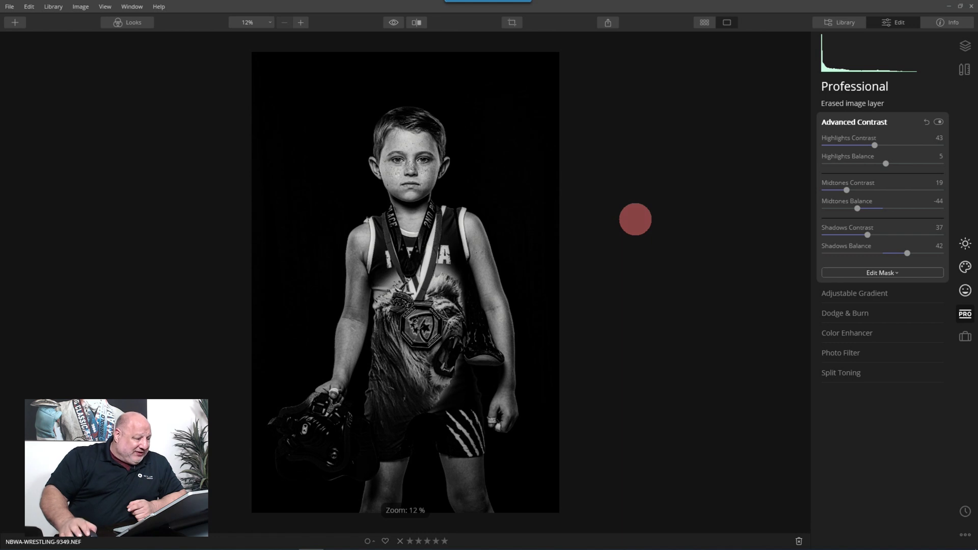
pyautogui.click(394, 22)
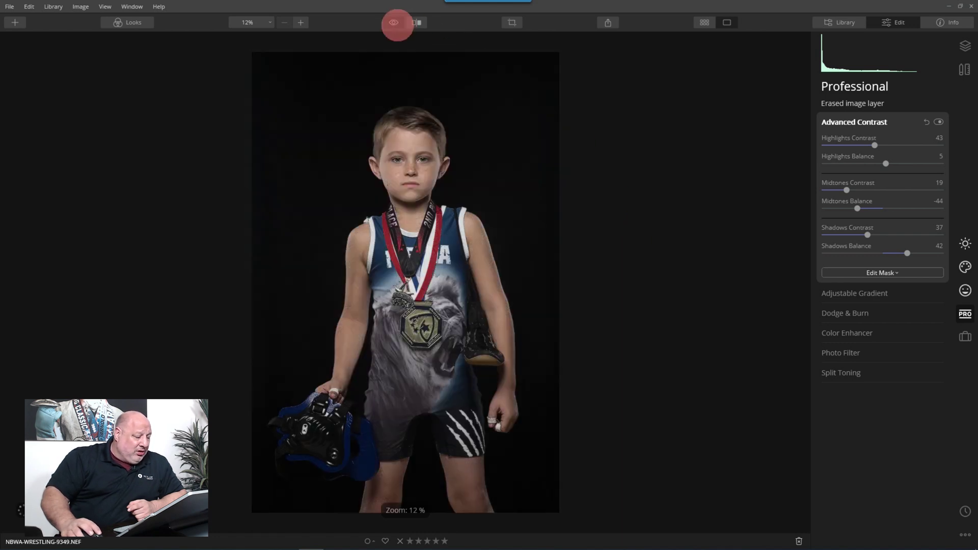
pyautogui.click(394, 22)
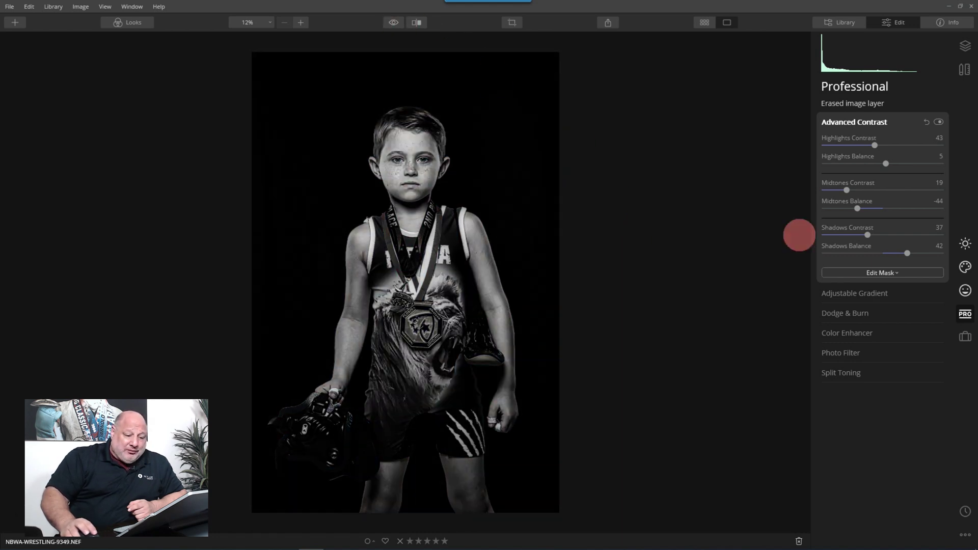
pyautogui.click(965, 336)
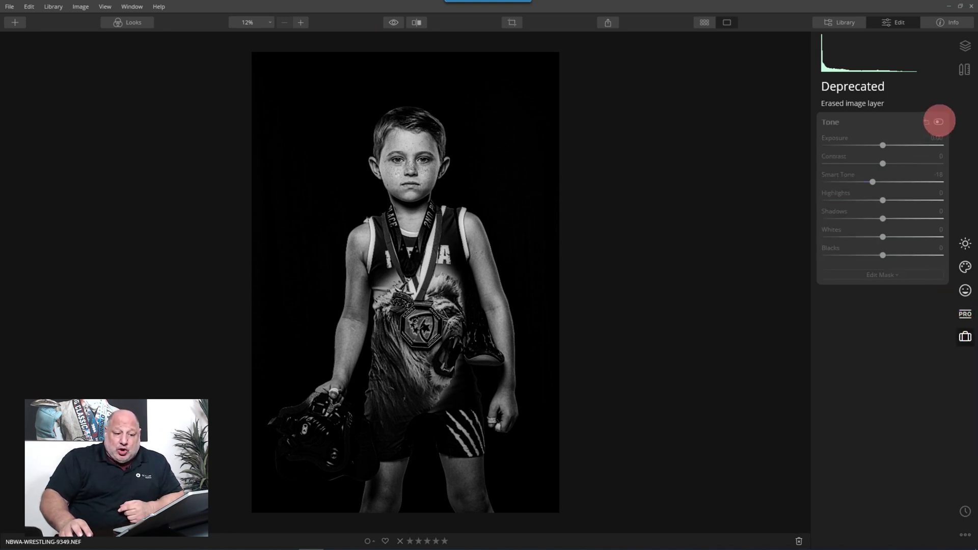
pyautogui.click(936, 123)
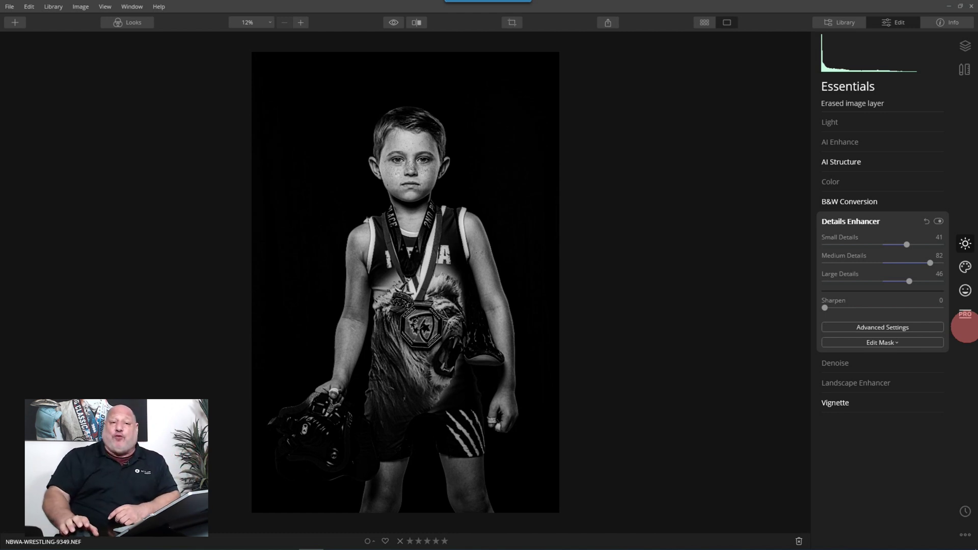
# Apply the AI Portrait Enhancer to the boy's face with Face Light 12, Eye Enhancer 69 and Dark Circles Removal 74.
pyautogui.click(964, 290)
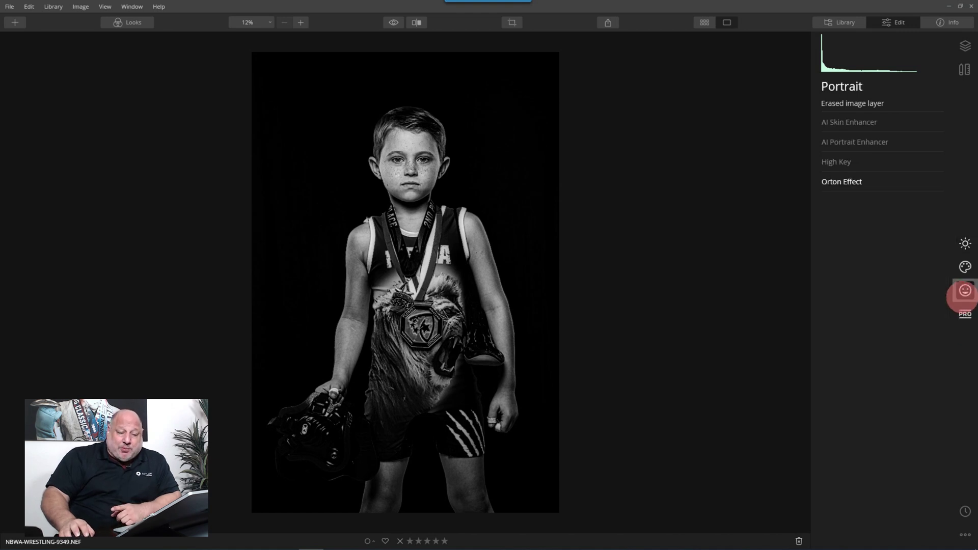
pyautogui.click(871, 143)
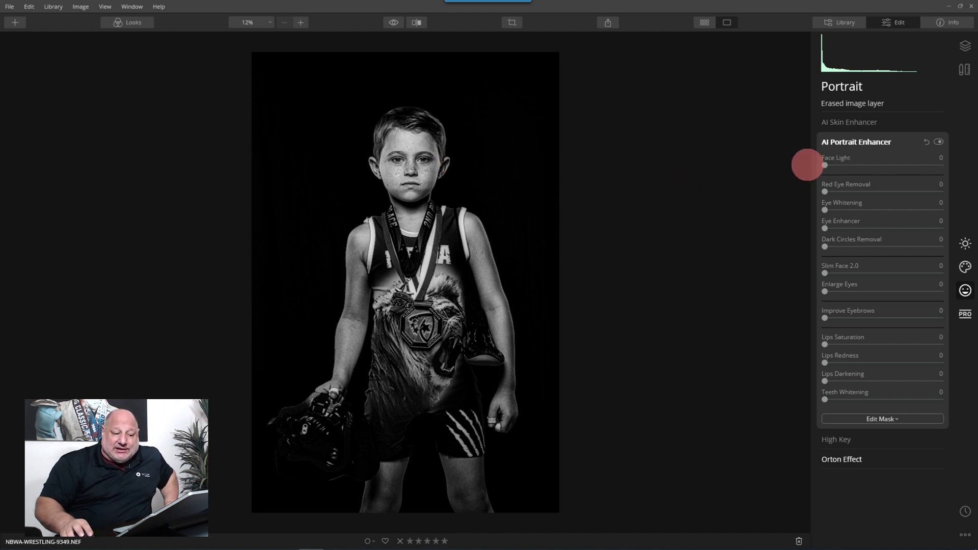
pyautogui.moveTo(825, 165); pyautogui.dragTo(837, 165)
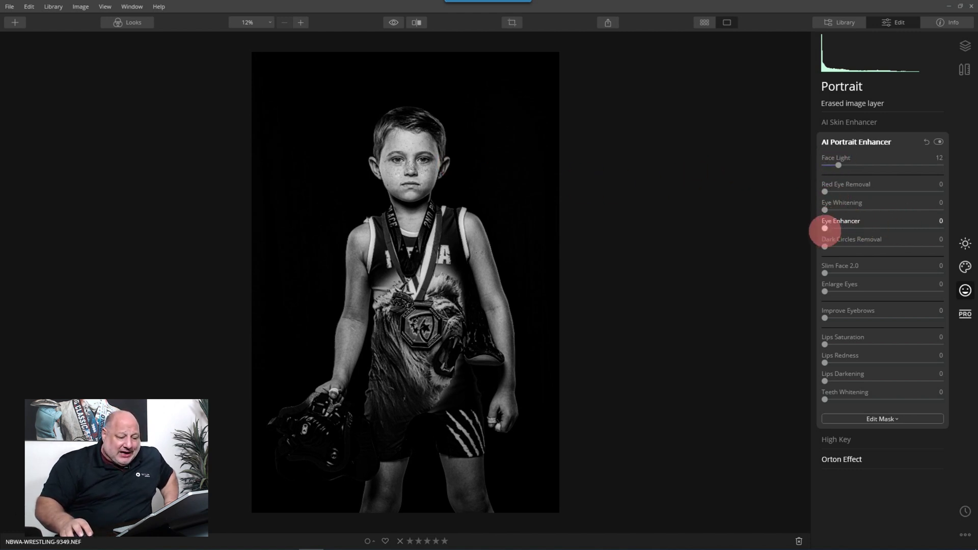
pyautogui.moveTo(824, 228); pyautogui.dragTo(904, 228)
pyautogui.scroll(5, 351, 170)
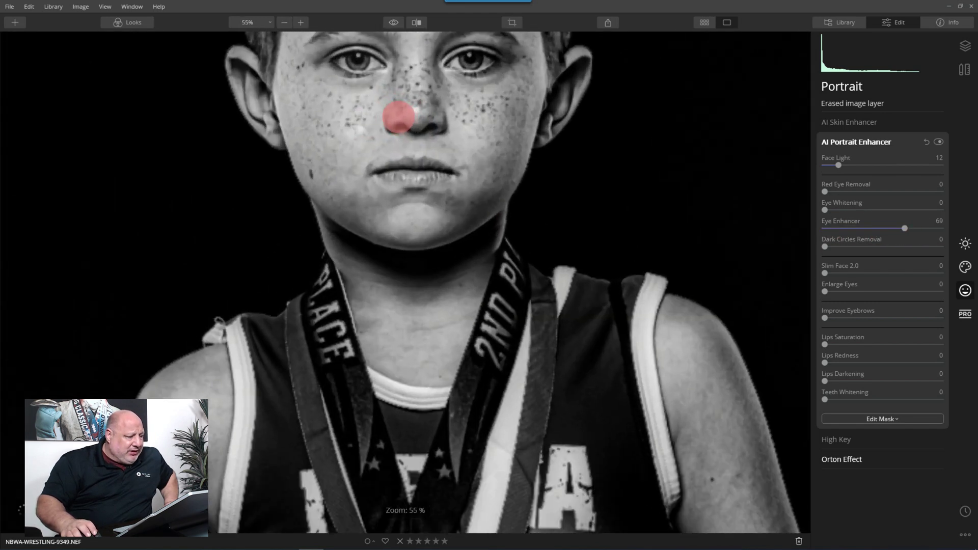
pyautogui.scroll(2, 411, 168)
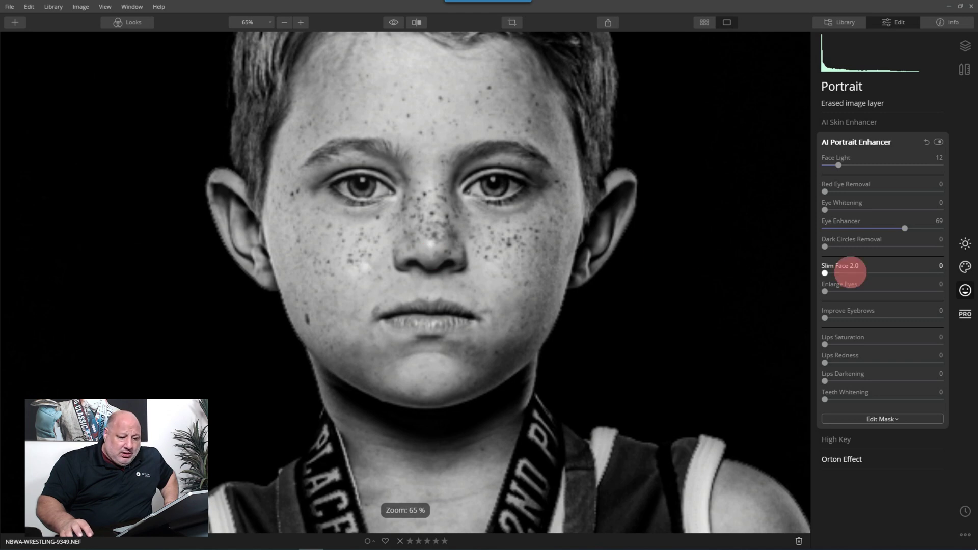
pyautogui.moveTo(825, 247); pyautogui.dragTo(911, 247)
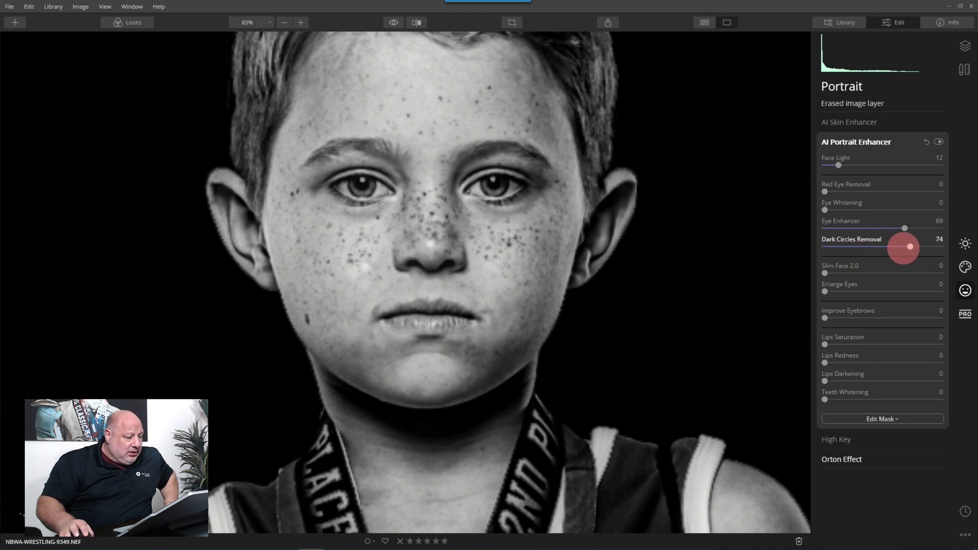
# Apply the AI Skin Enhancer with Amount 22 and AI Skin Defects Removal enabled, and compare the face with and without the filter.
pyautogui.click(861, 122)
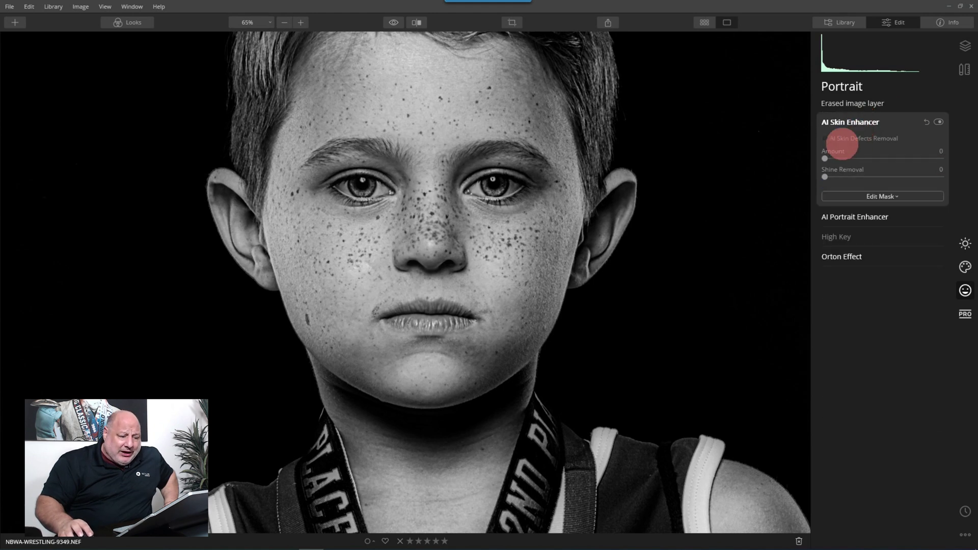
pyautogui.moveTo(824, 159); pyautogui.dragTo(851, 158)
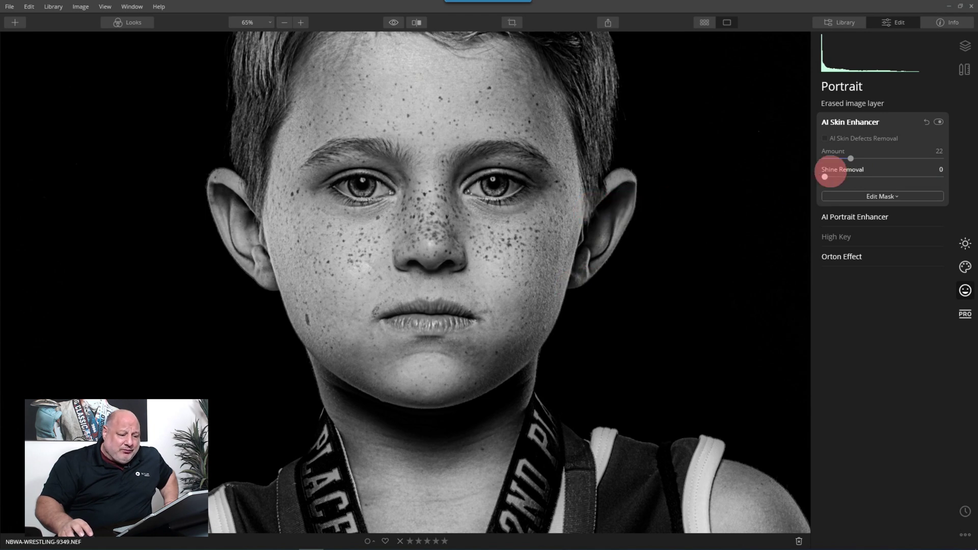
pyautogui.click(825, 138)
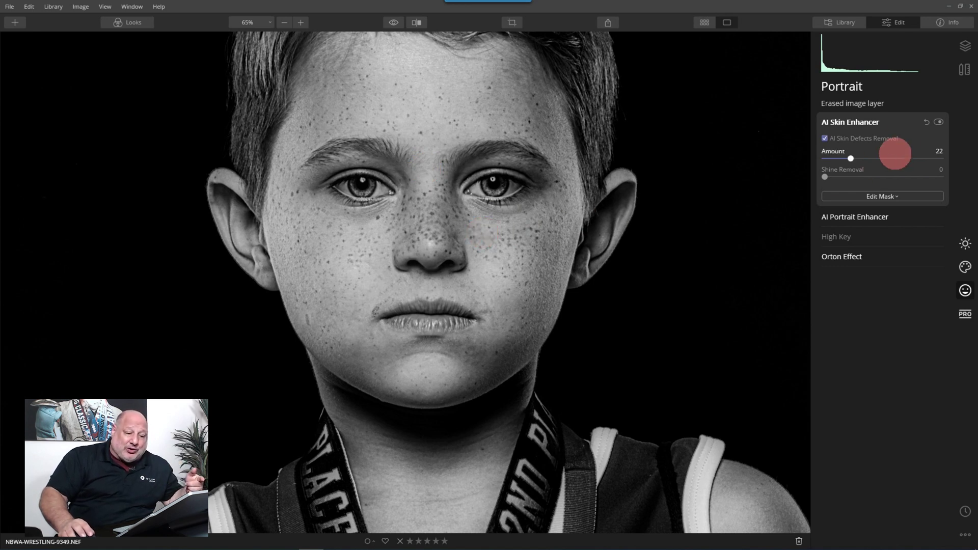
pyautogui.click(938, 122)
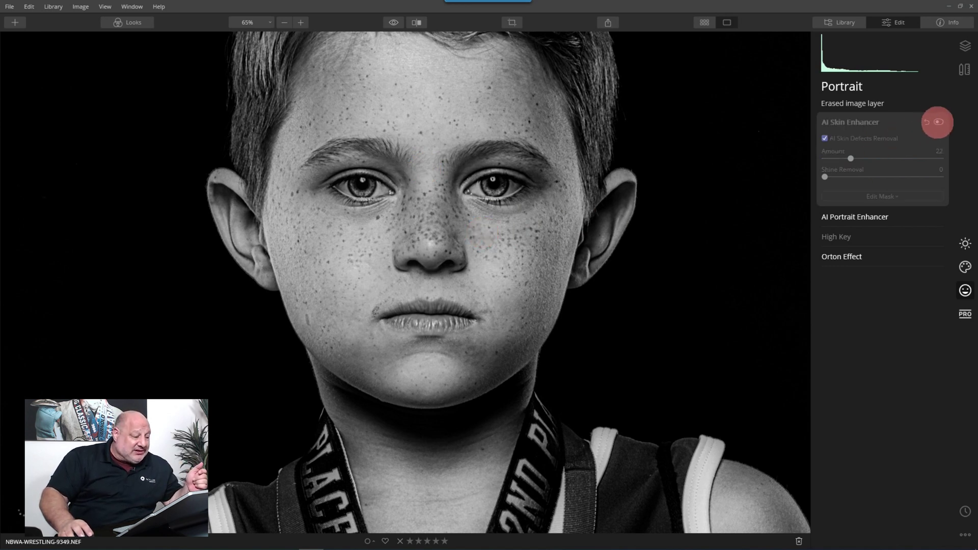
pyautogui.click(938, 122)
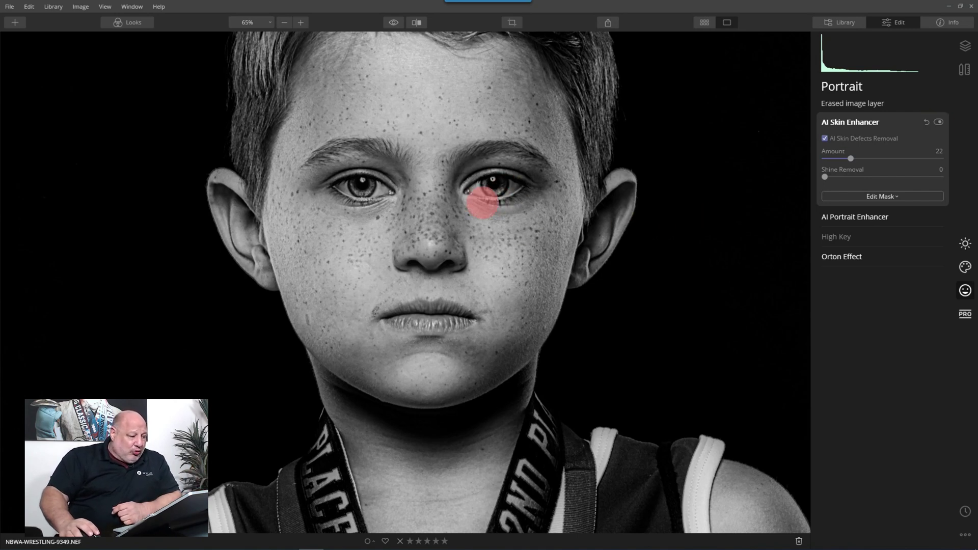
# Compare the face with and without the AI Portrait Enhancer, leave the filter enabled and view the whole portrait.
pyautogui.click(860, 216)
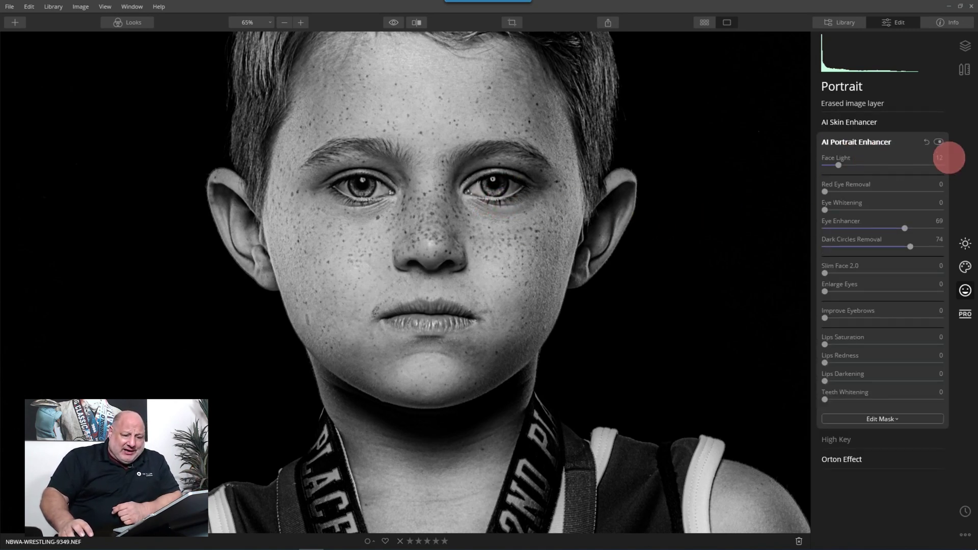
pyautogui.click(938, 142)
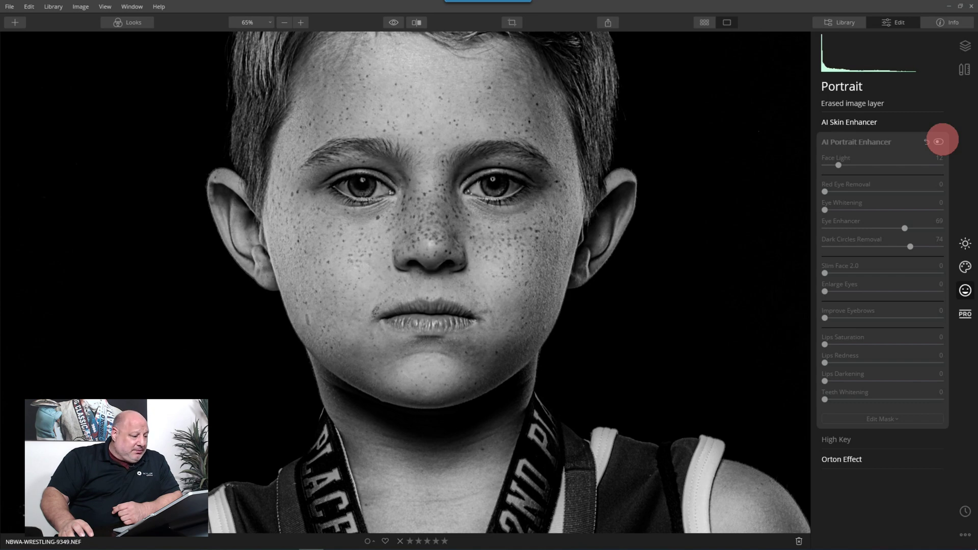
pyautogui.click(938, 142)
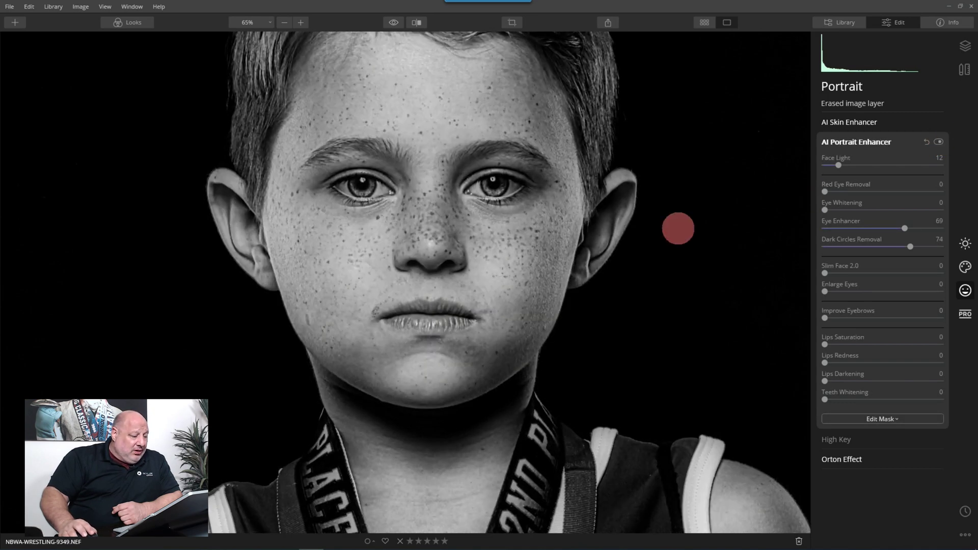
pyautogui.hotkey('ctrl', '0')
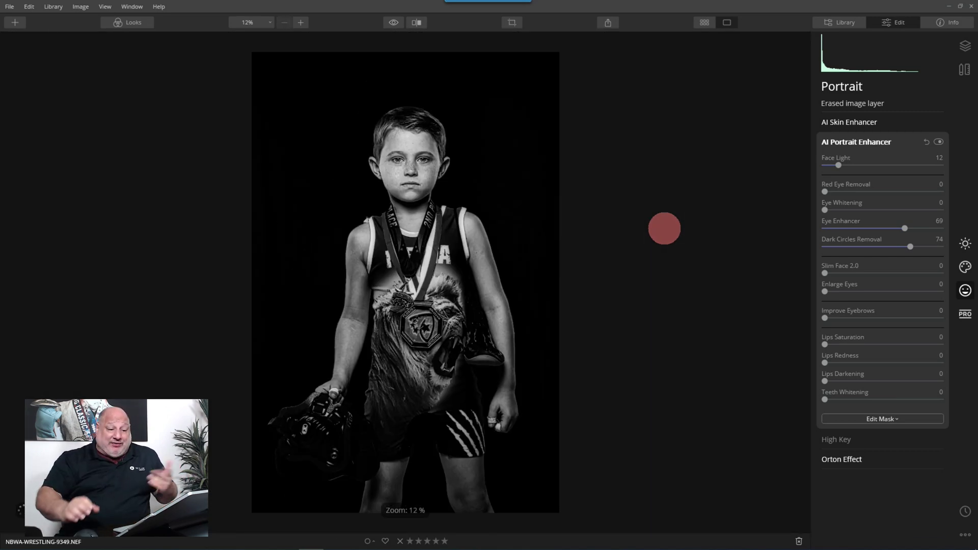
# Set AI Accent to 8 in the AI Enhance filter for the portrait.
pyautogui.click(965, 243)
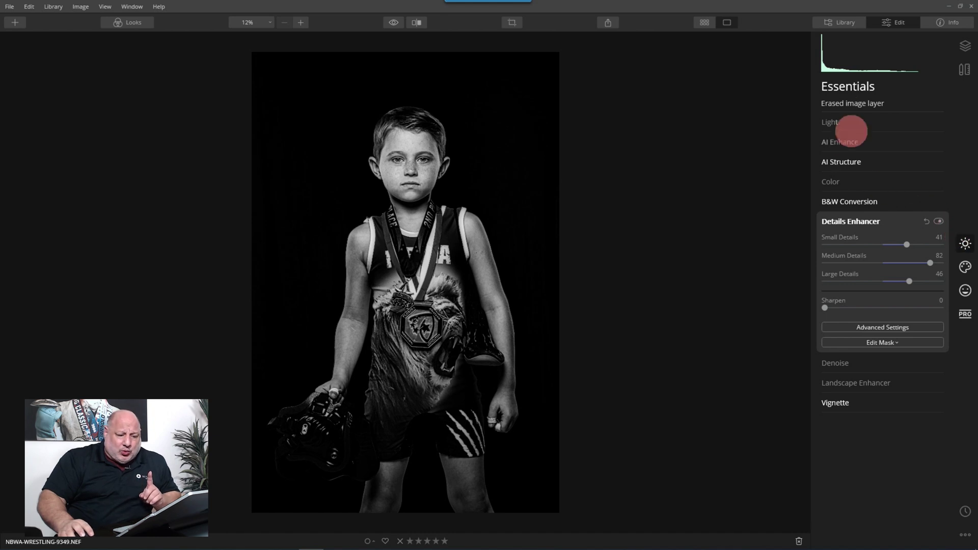
pyautogui.click(838, 142)
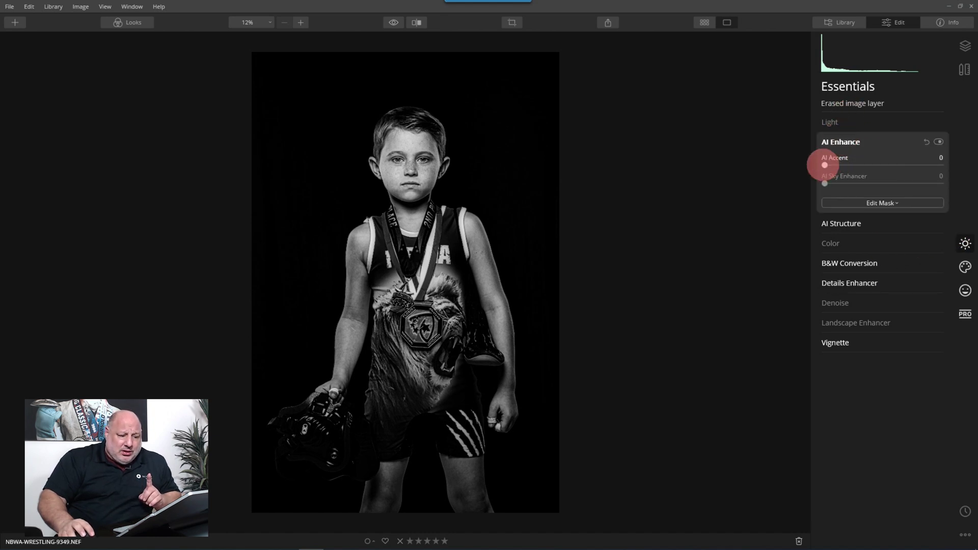
pyautogui.moveTo(825, 165)
pyautogui.mouseDown()
pyautogui.moveTo(862, 164)
pyautogui.moveTo(830, 170)
pyautogui.mouseUp()
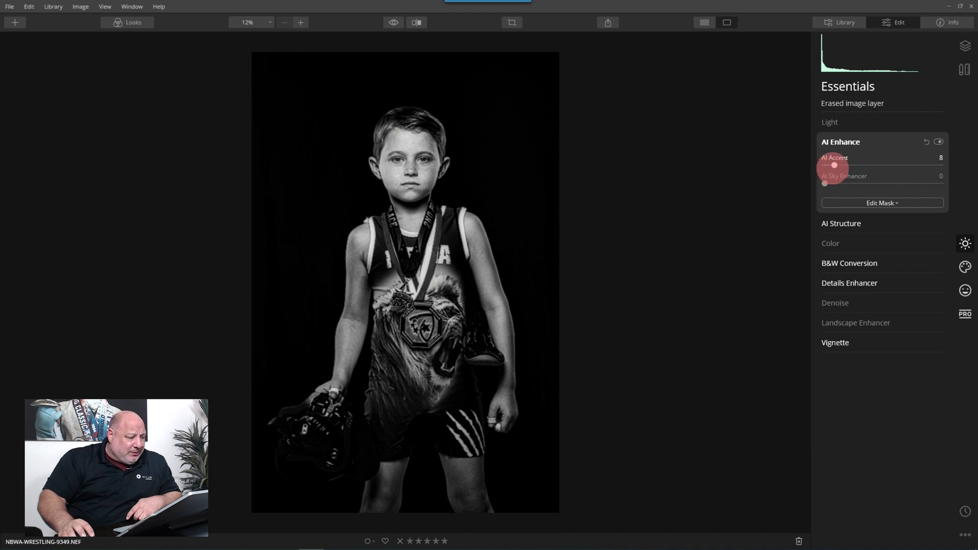
# Adjust the Light filter with Shadows at 17, Whites at 19 and Blacks at -25.
pyautogui.click(831, 123)
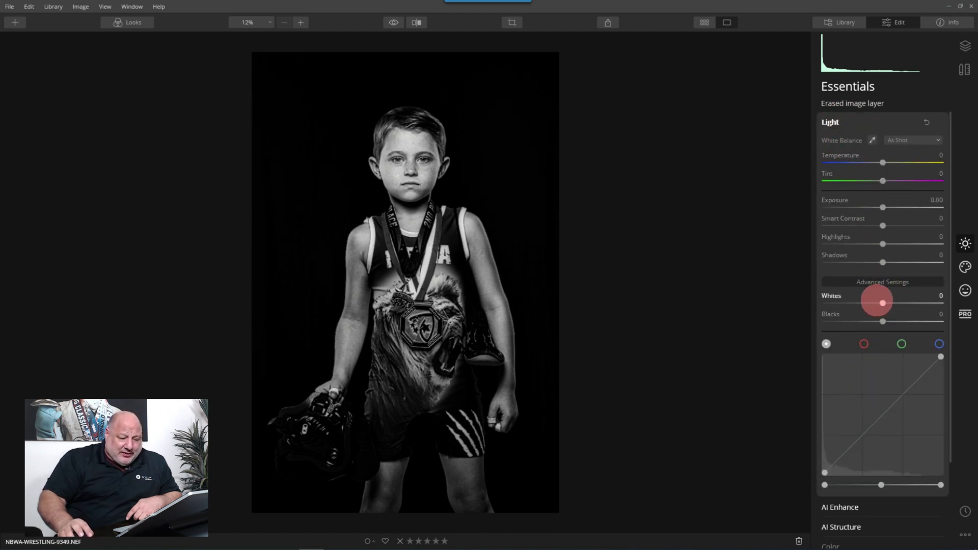
pyautogui.moveTo(883, 321); pyautogui.dragTo(894, 303)
pyautogui.hotkey('alt', 'Tab')
pyautogui.moveTo(883, 262); pyautogui.dragTo(893, 263)
# Compare the edited portrait with the original photo and inspect the boy's face up close.
pyautogui.click(422, 32)
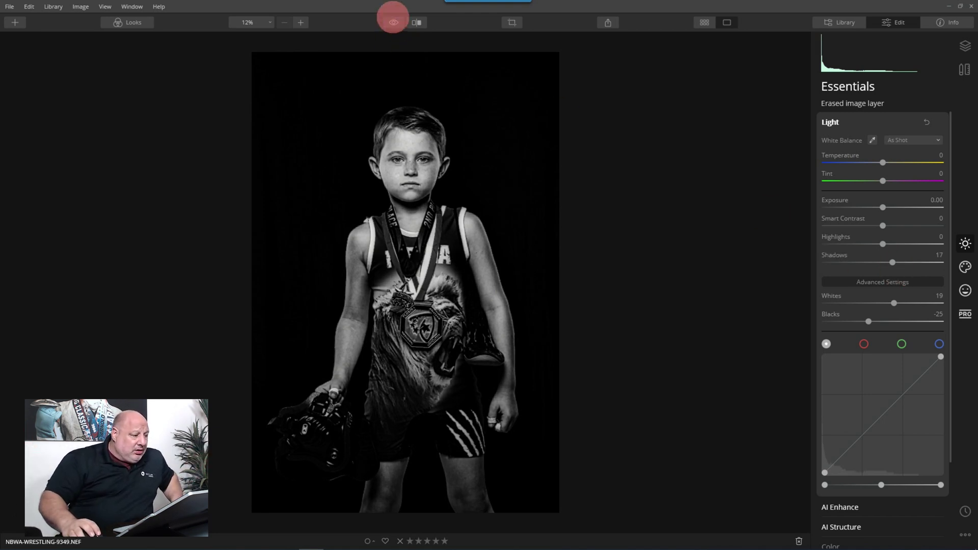
pyautogui.click(393, 22)
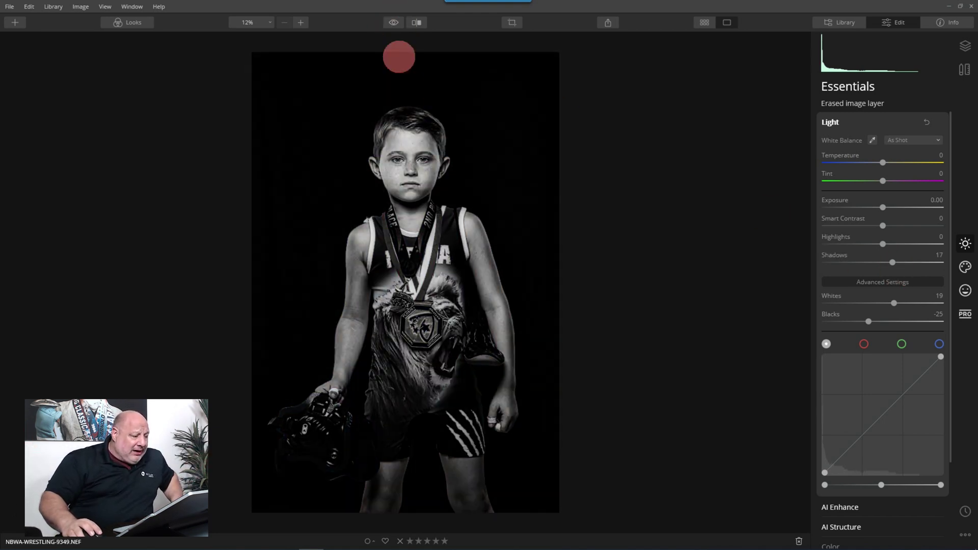
pyautogui.scroll(6, 421, 98)
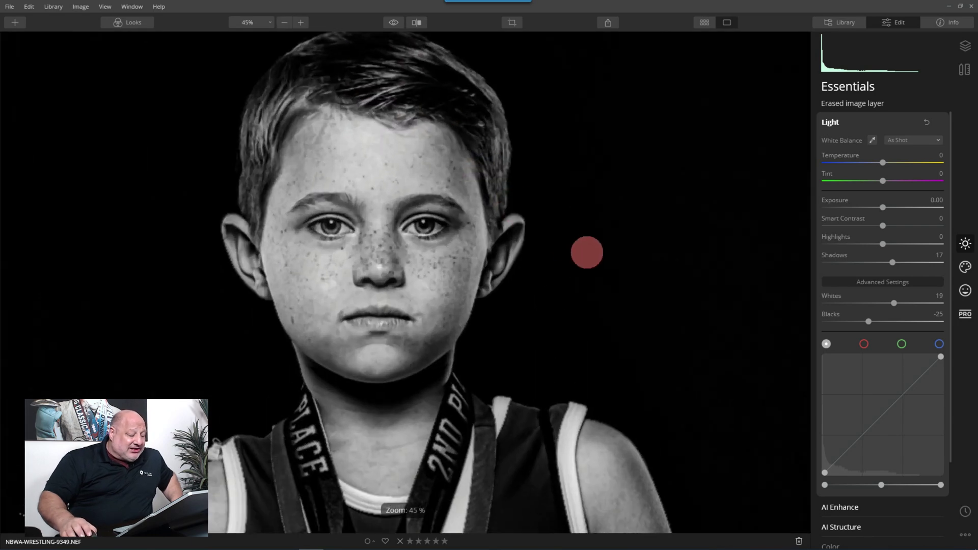
# Save the current edit as a new Luminar Look named Memories v4.3.
pyautogui.click(136, 22)
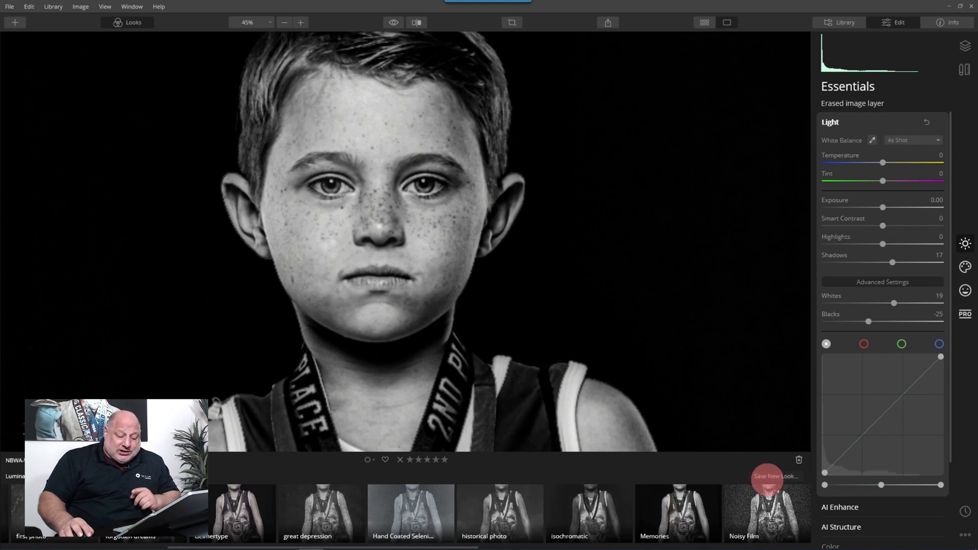
pyautogui.click(767, 478)
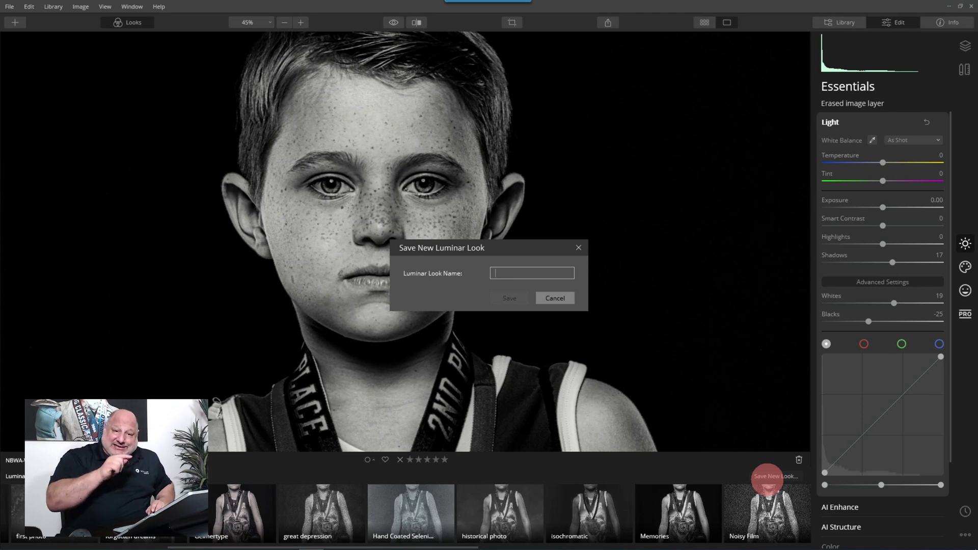
pyautogui.write('Memories v4.2')
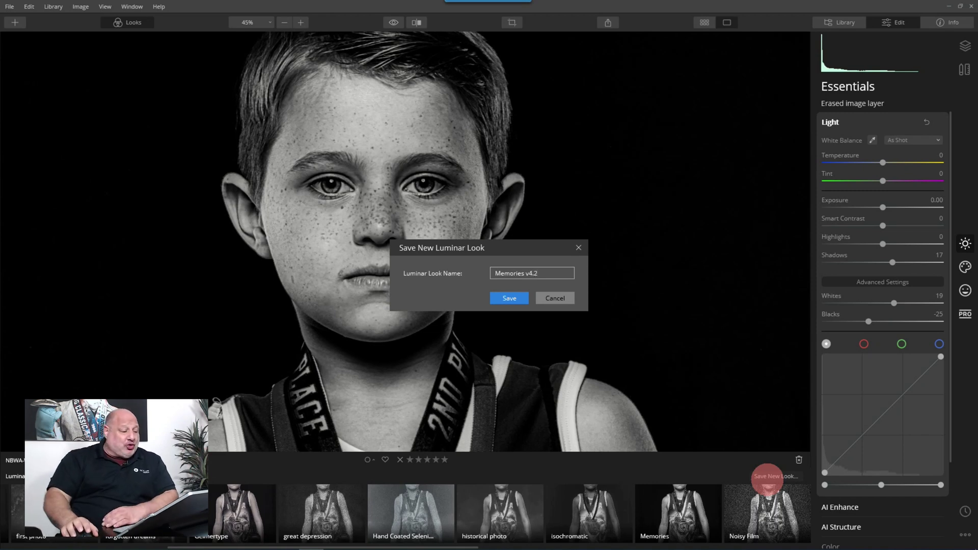
pyautogui.click(509, 298)
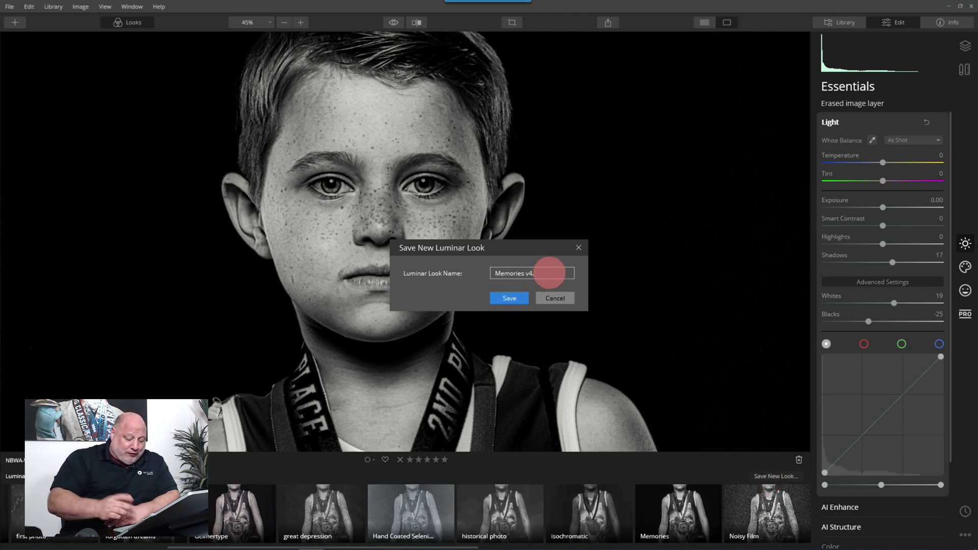
pyautogui.press('Return')
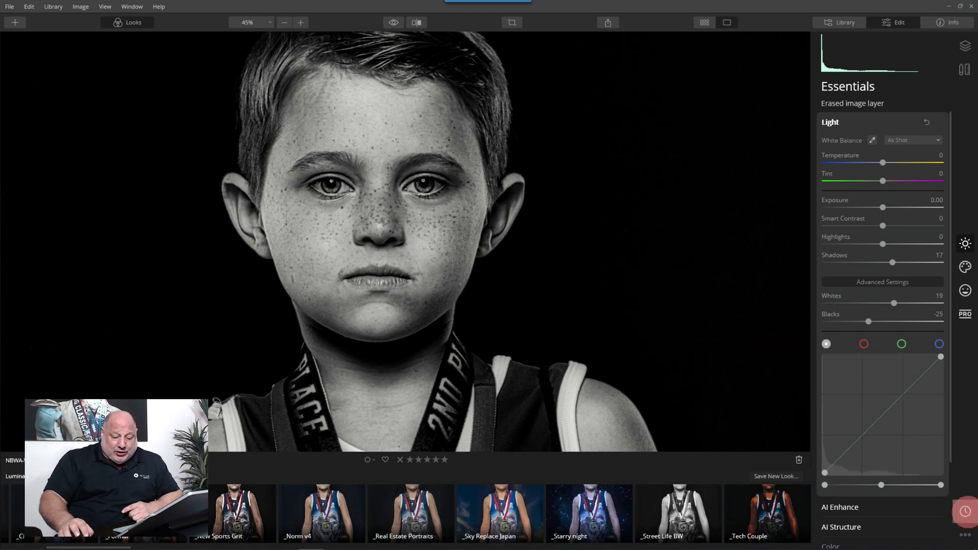
# Go back in the edit history to the original image and then to the activation of the Memories Look.
pyautogui.click(966, 512)
pyautogui.scroll(-15, 932, 504)
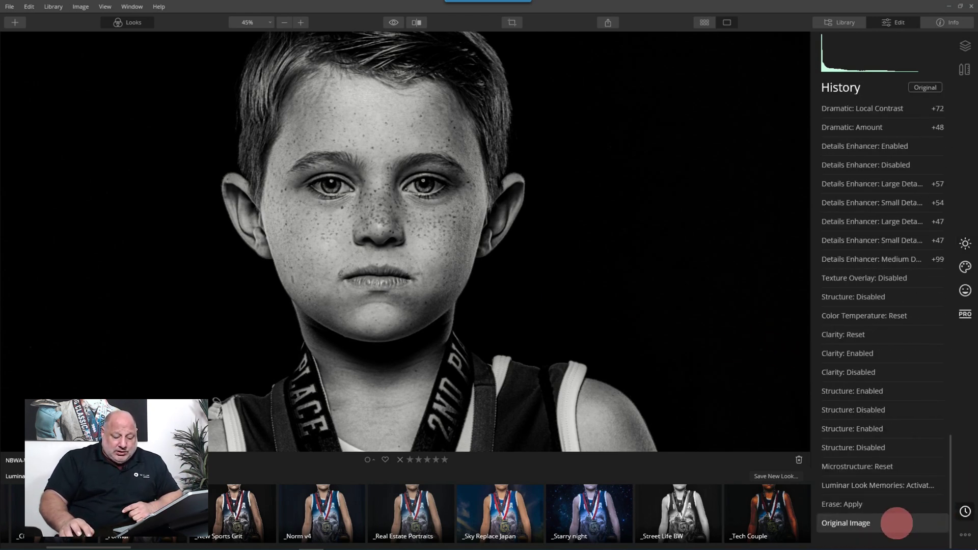
pyautogui.click(896, 523)
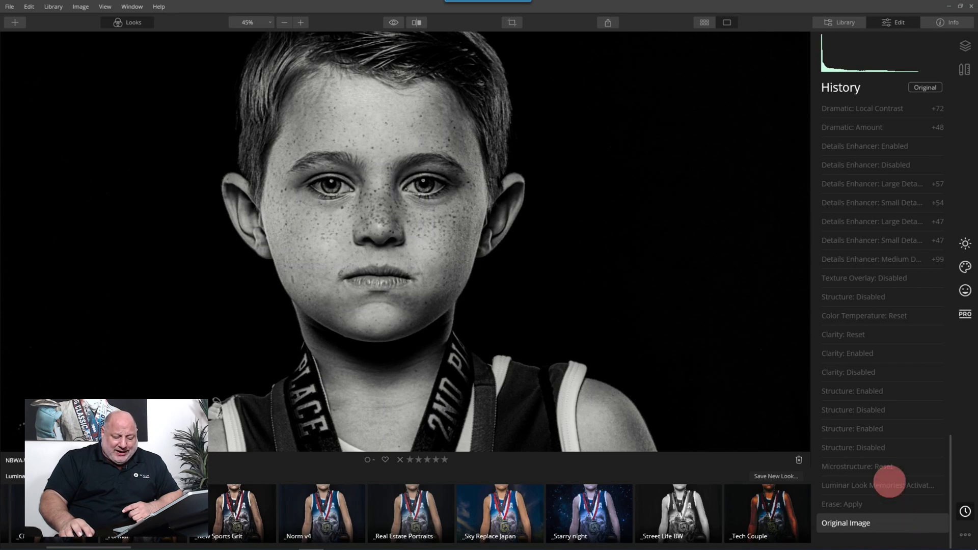
pyautogui.click(886, 485)
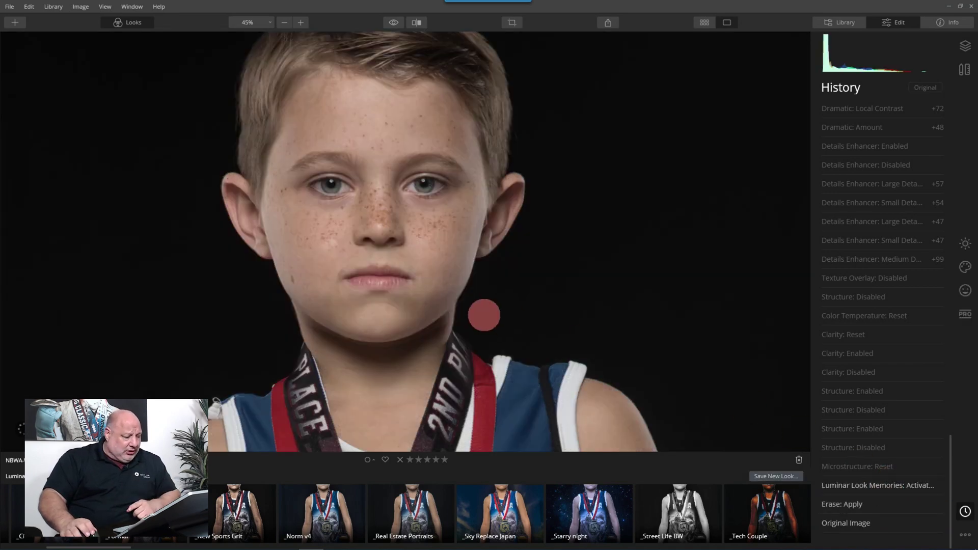
# View the whole portrait, then examine the boy's arm and medals up close.
pyautogui.hotkey('ctrl', '-')
pyautogui.hotkey('ctrl', '-')
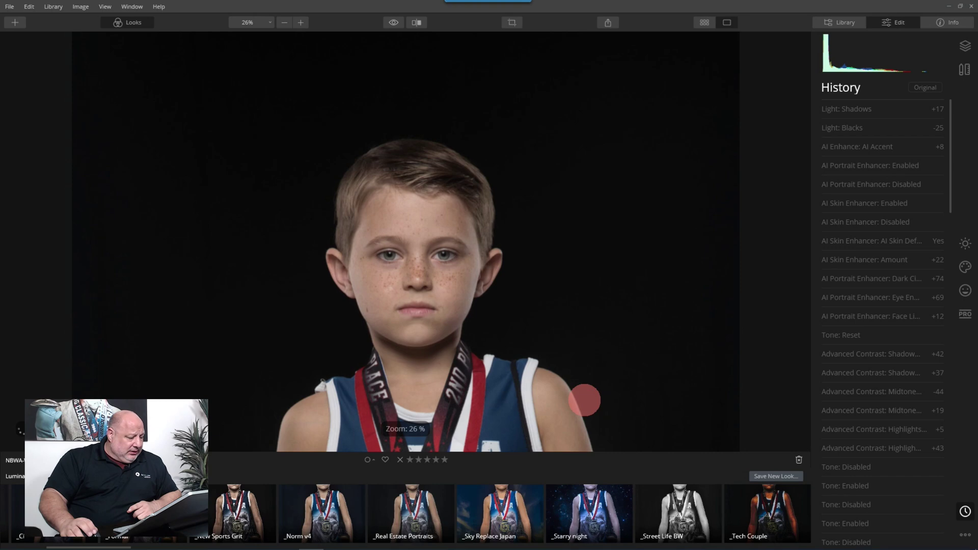
pyautogui.hotkey('ctrl', '0')
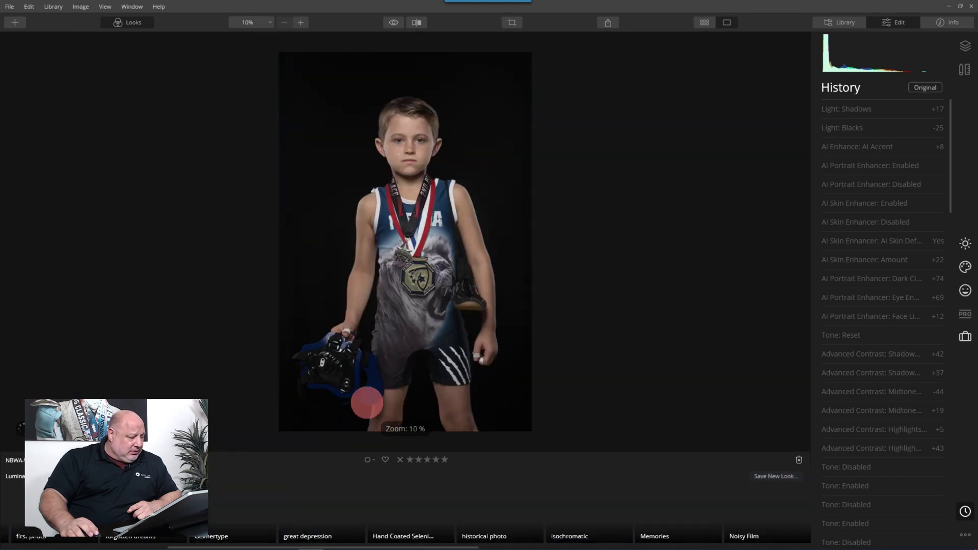
pyautogui.scroll(3, 351, 243)
pyautogui.scroll(4, 351, 242)
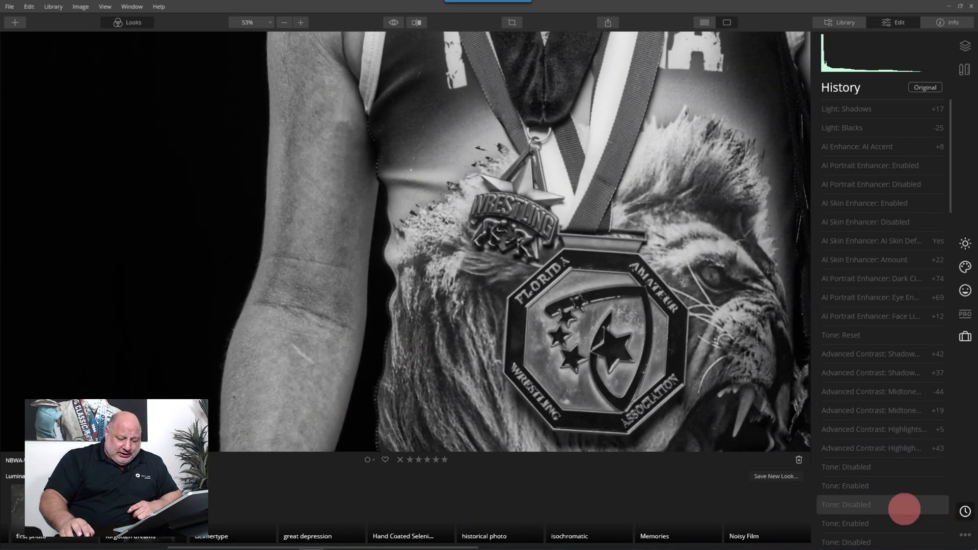
# Return the photo to its Original Image history state and switch to the User Luminar Looks collection.
pyautogui.scroll(-10, 905, 504)
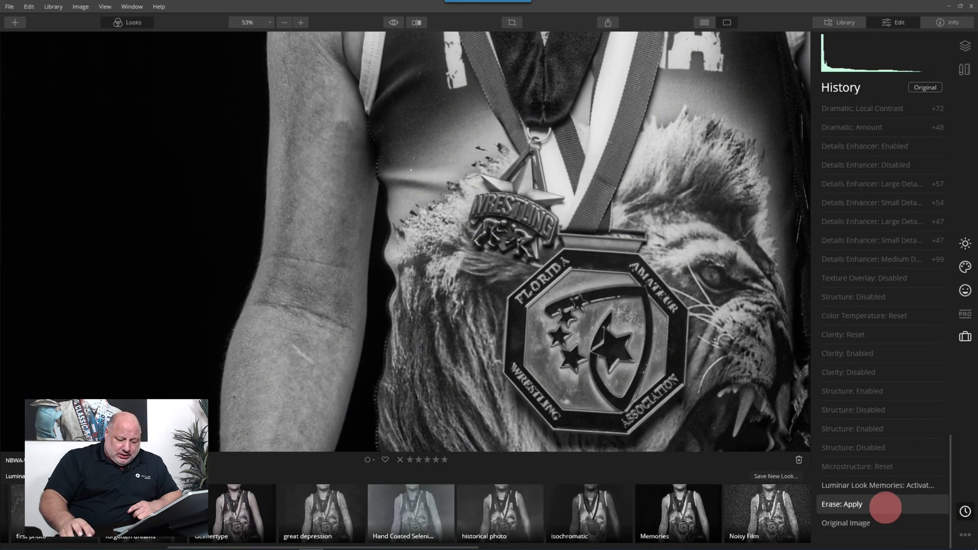
pyautogui.click(879, 522)
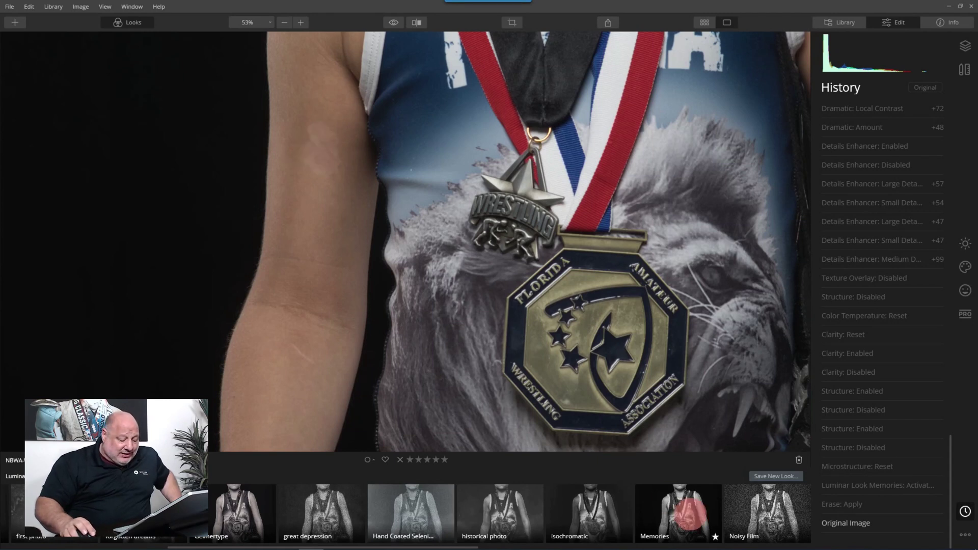
pyautogui.hscroll(1, 620, 509)
pyautogui.hscroll(4, 631, 507)
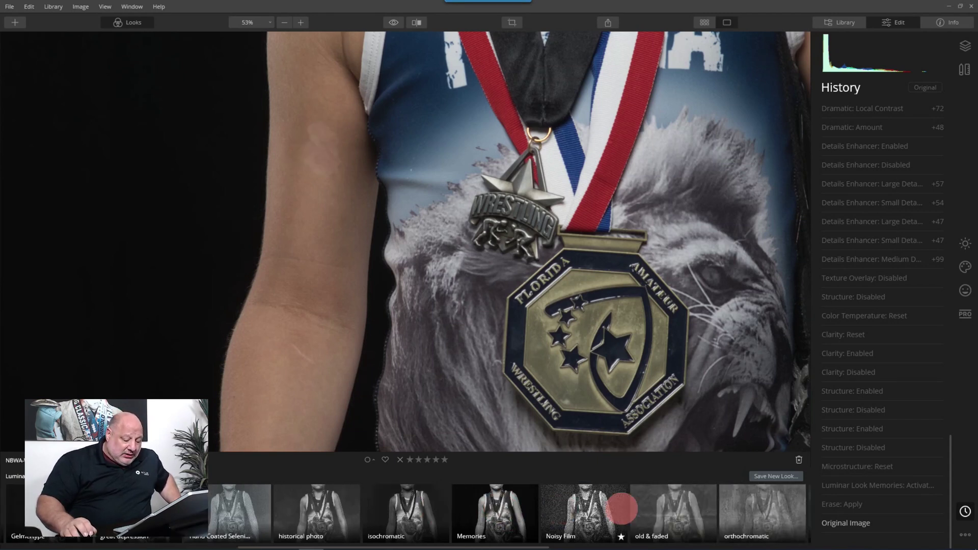
pyautogui.hscroll(-4, 623, 507)
pyautogui.click(15, 476)
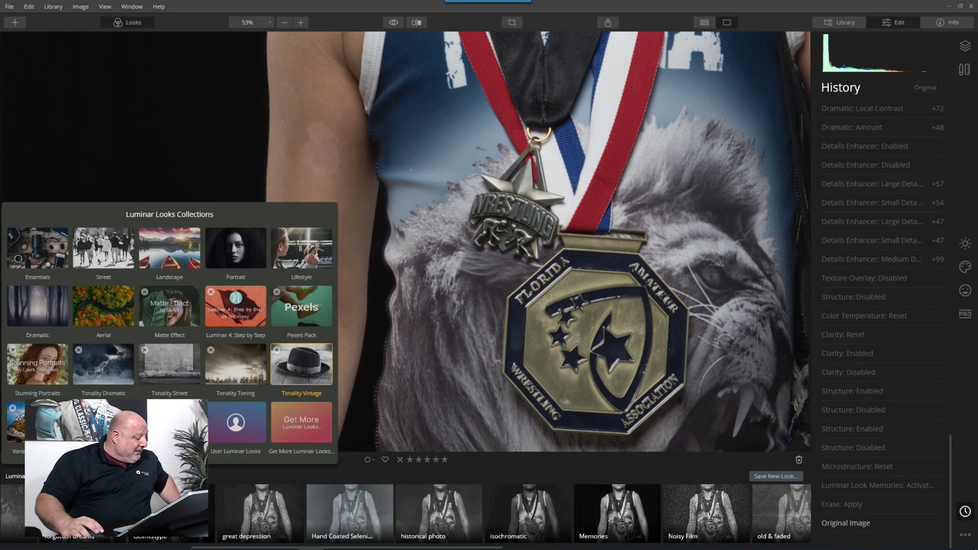
pyautogui.click(238, 424)
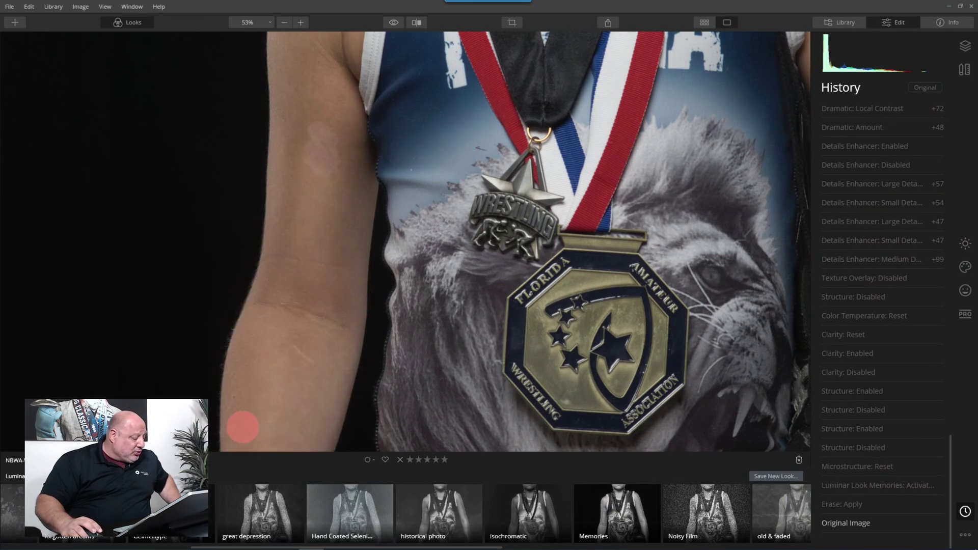
# Find the Memories v4.3 Look among the user Looks and apply it to the original photo.
pyautogui.hscroll(10, 564, 509)
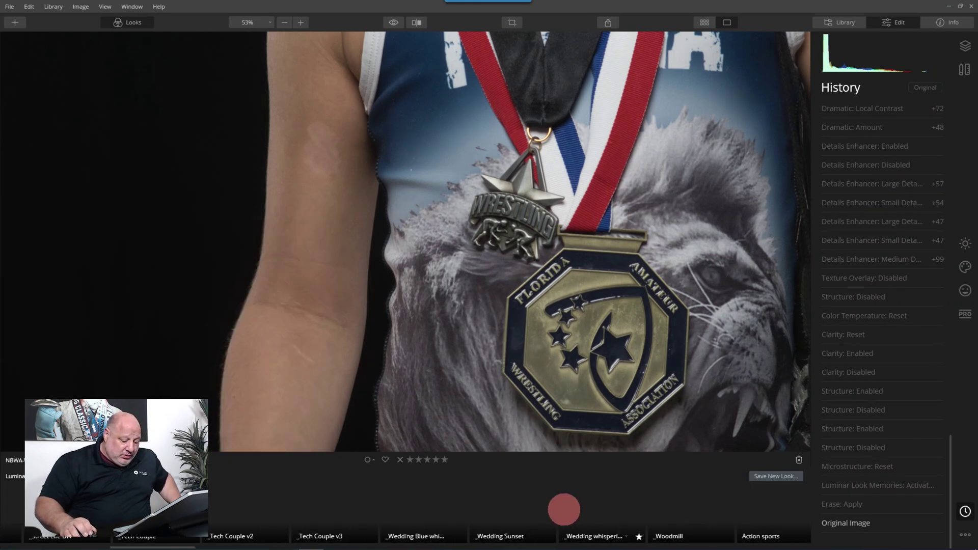
pyautogui.hscroll(10, 564, 510)
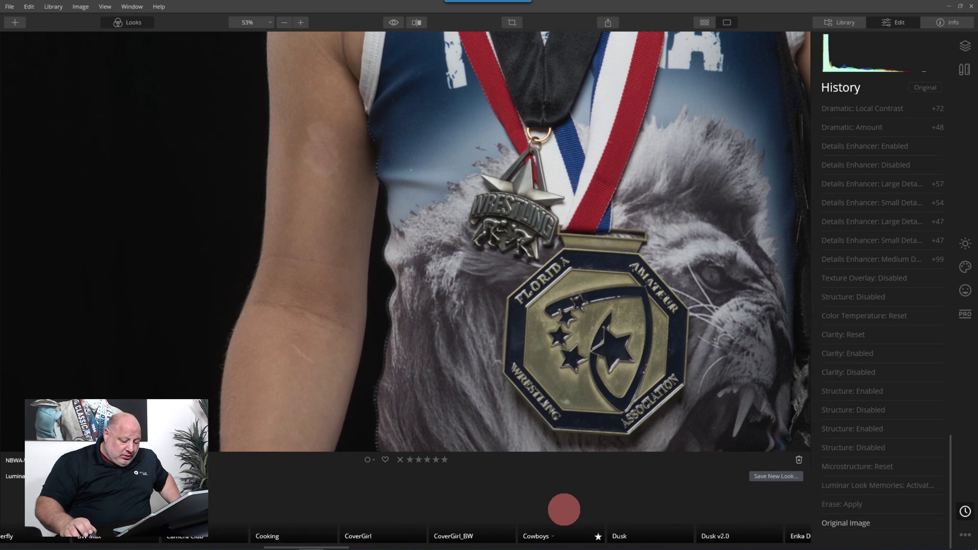
pyautogui.hscroll(5, 564, 509)
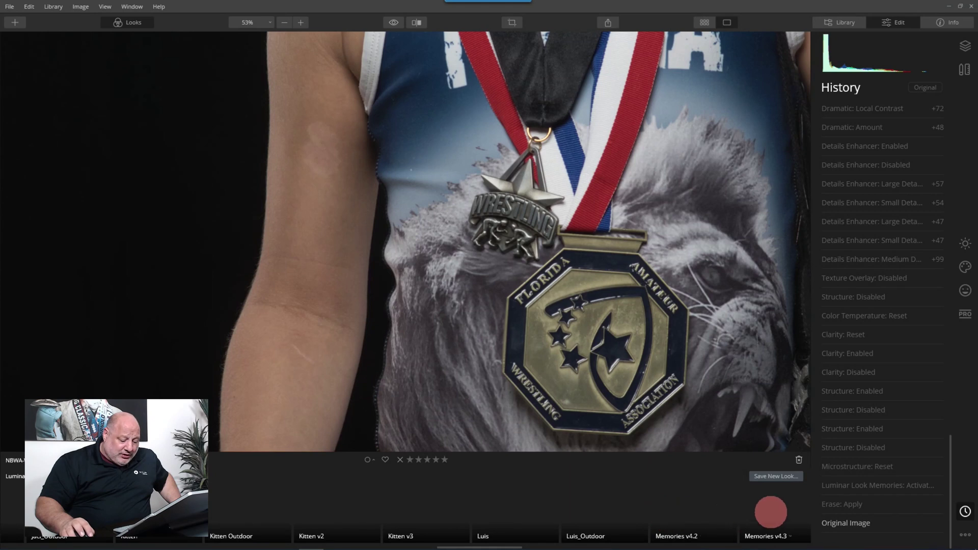
pyautogui.hscroll(2, 769, 513)
pyautogui.click(771, 512)
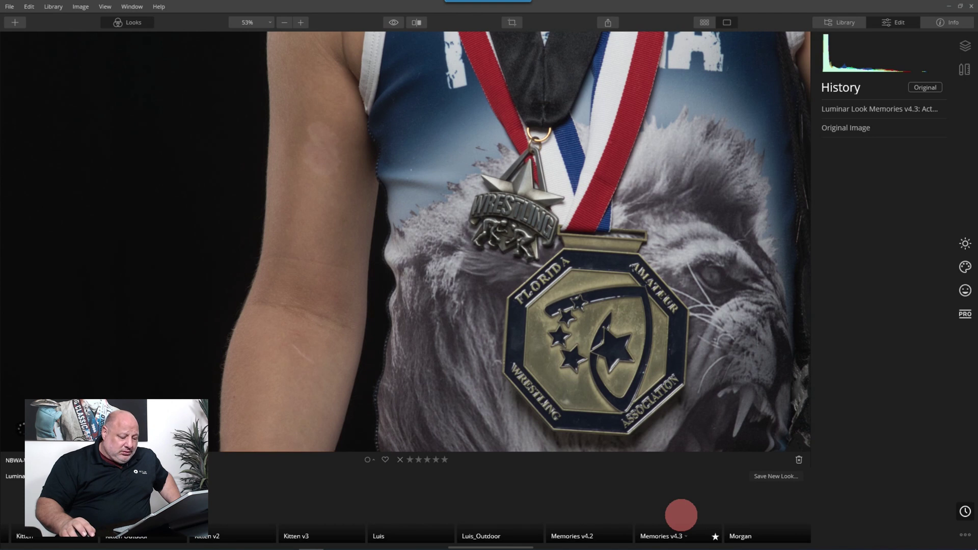
pyautogui.click(681, 515)
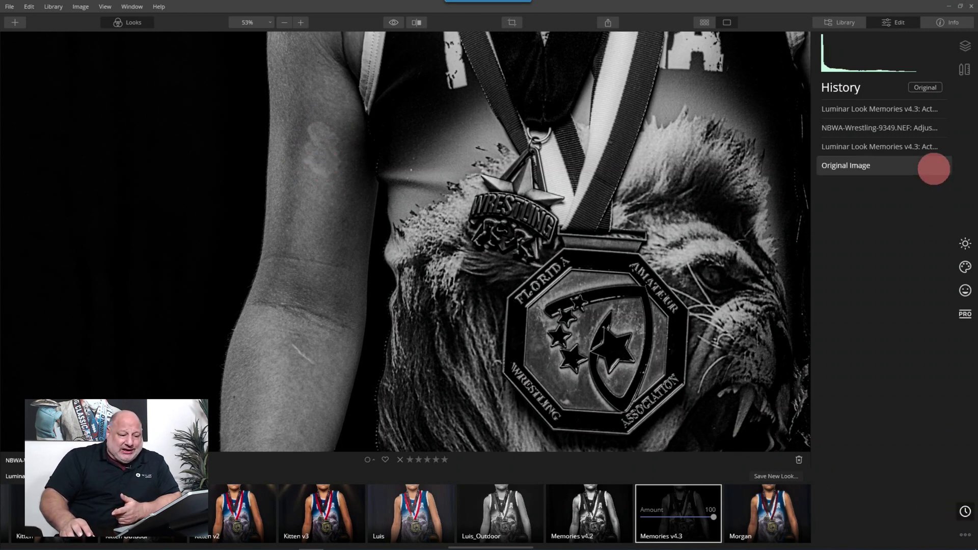
# Return to the Original Image history state and mark the pale patch on the boy's upper arm with the Erase tool.
pyautogui.click(864, 170)
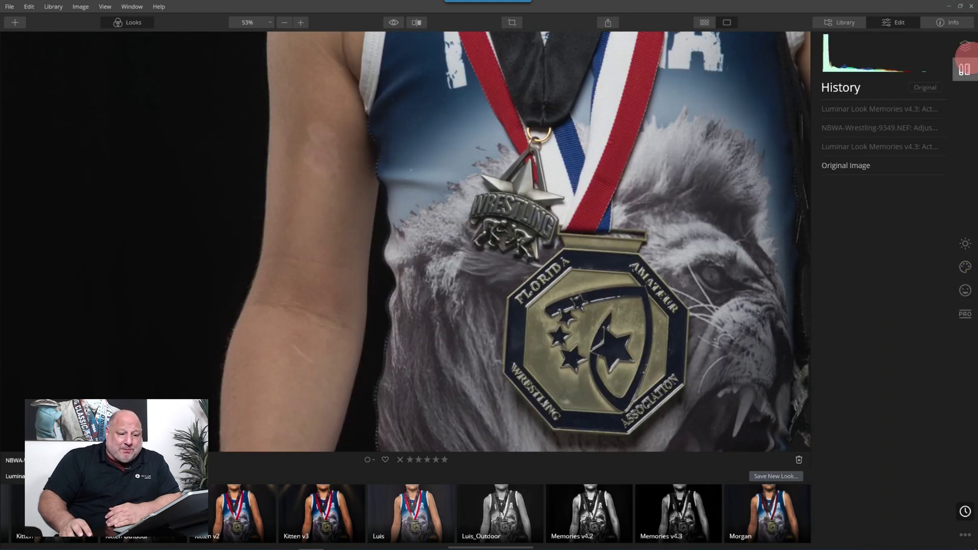
pyautogui.click(964, 70)
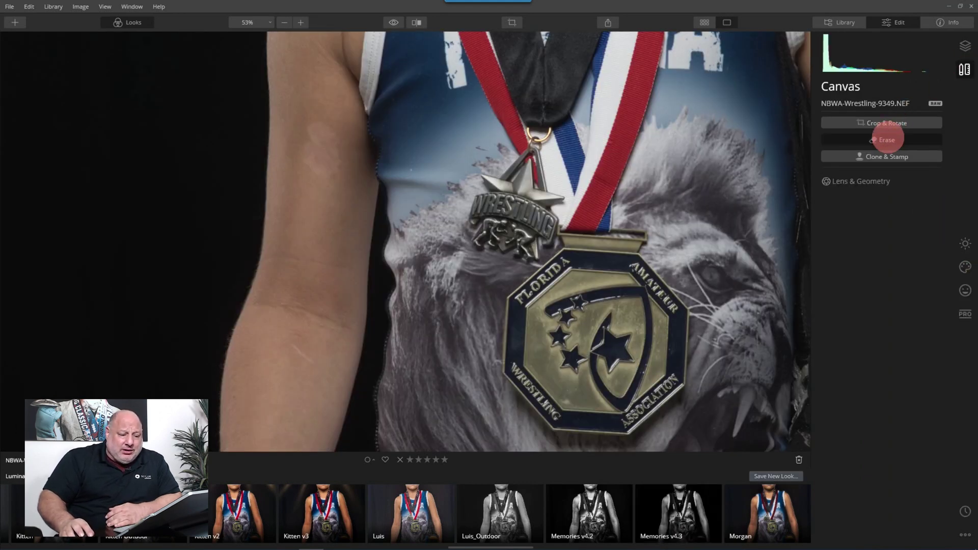
pyautogui.click(885, 139)
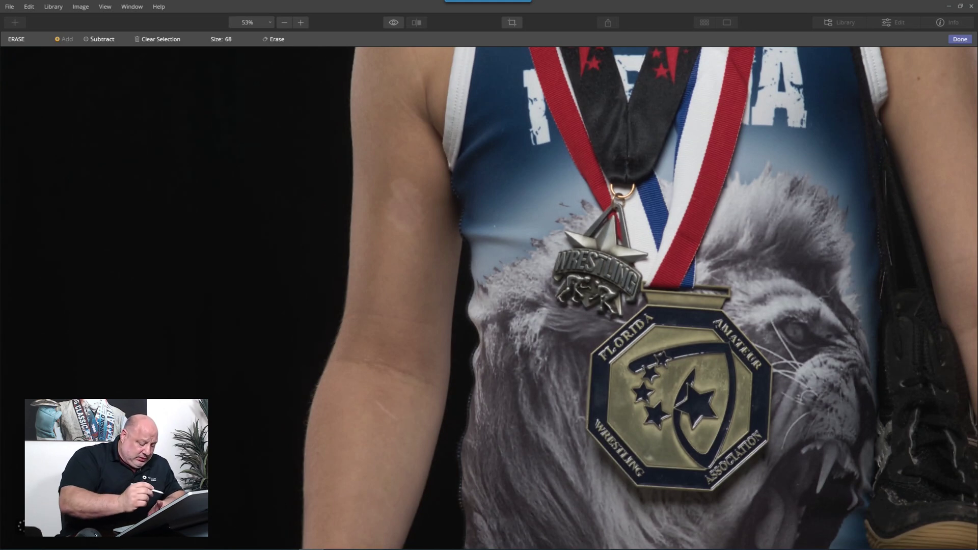
pyautogui.moveTo(393, 174)
pyautogui.mouseDown()
pyautogui.moveTo(397, 234)
pyautogui.moveTo(415, 193)
pyautogui.moveTo(425, 208)
pyautogui.moveTo(420, 237)
pyautogui.mouseUp()
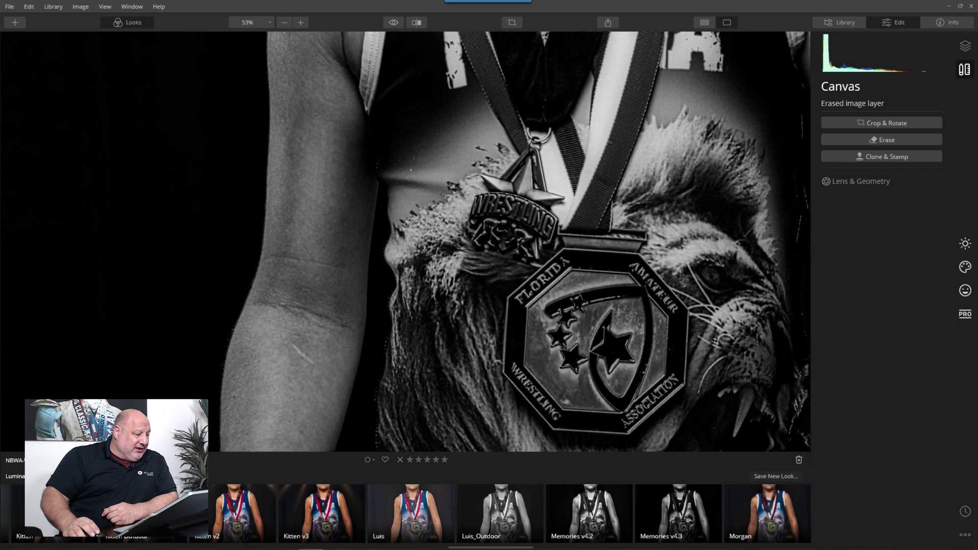
# View the whole black-and-white portrait, with the Looks strip hidden and then shown again.
pyautogui.hotkey('ctrl', '0')
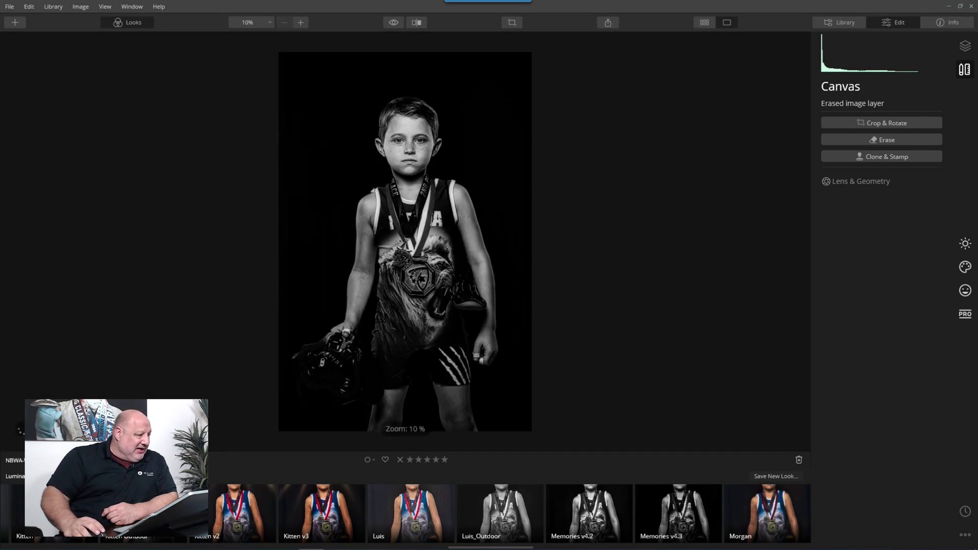
pyautogui.hotkey('ctrl', 'shift', 'l')
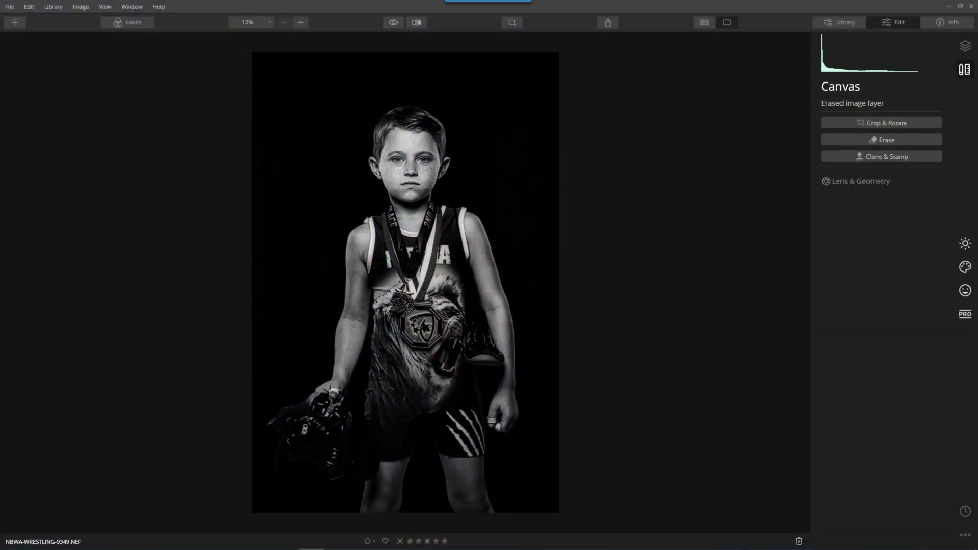
pyautogui.hotkey('ctrl', 'shift', 'l')
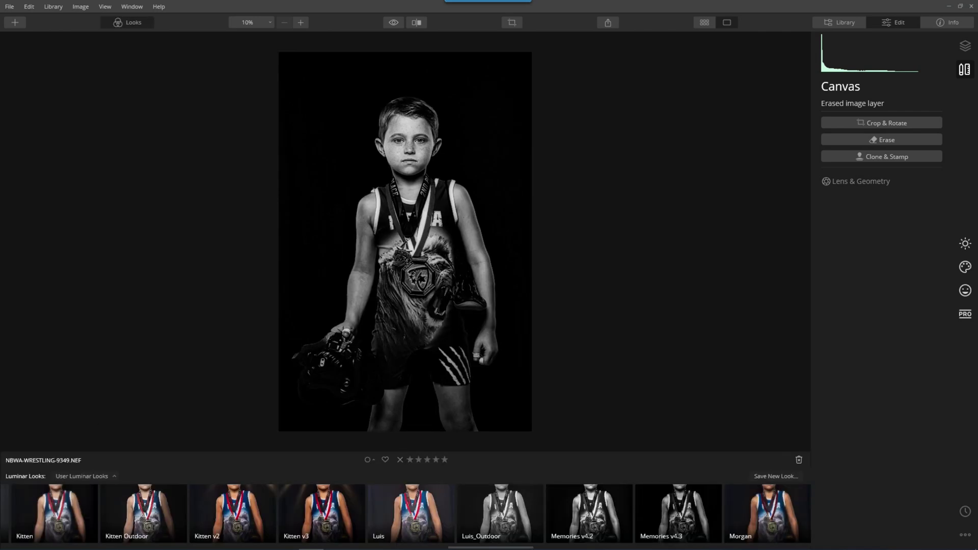
# Apply the Luis_Outdoor user Look to the portrait and show its preset file in its folder in File Explorer.
pyautogui.click(85, 476)
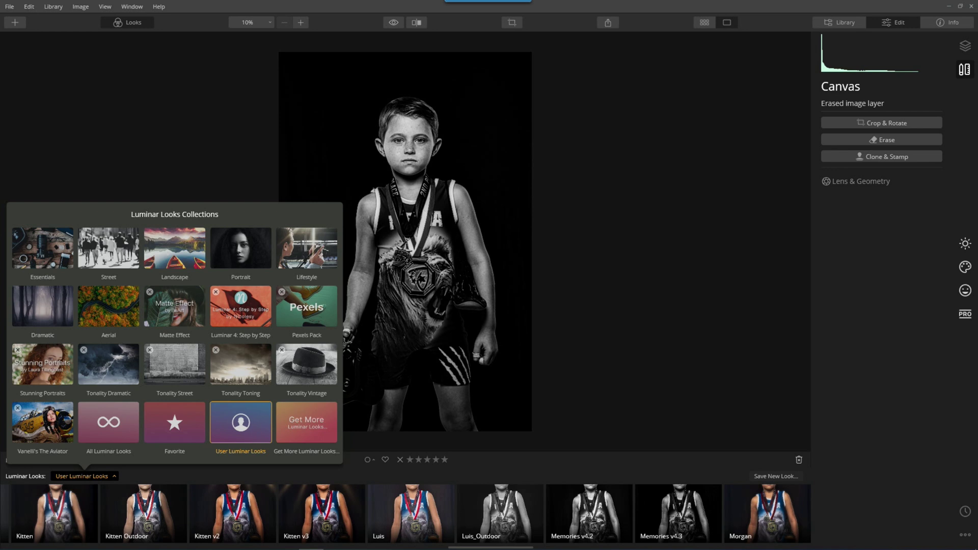
pyautogui.click(499, 510)
pyautogui.rightClick(506, 496)
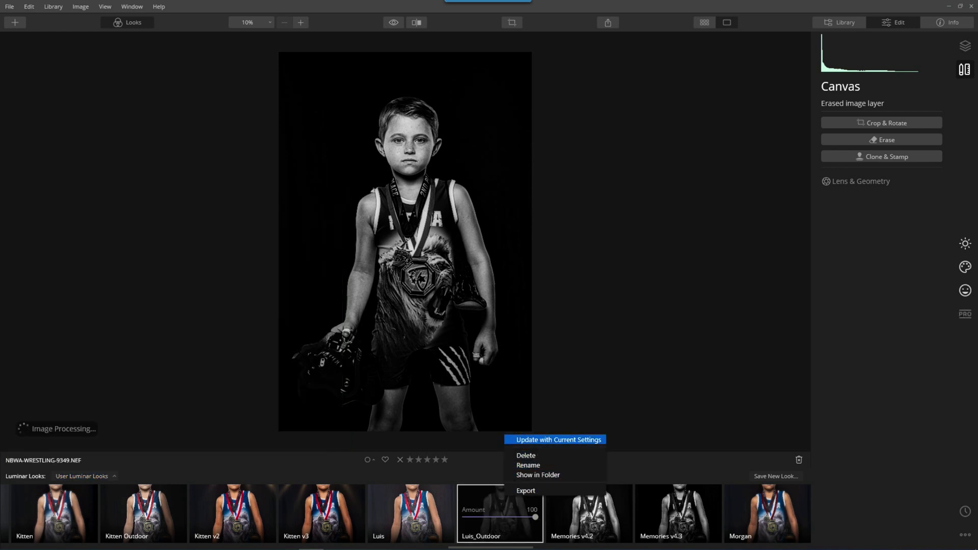
pyautogui.click(538, 474)
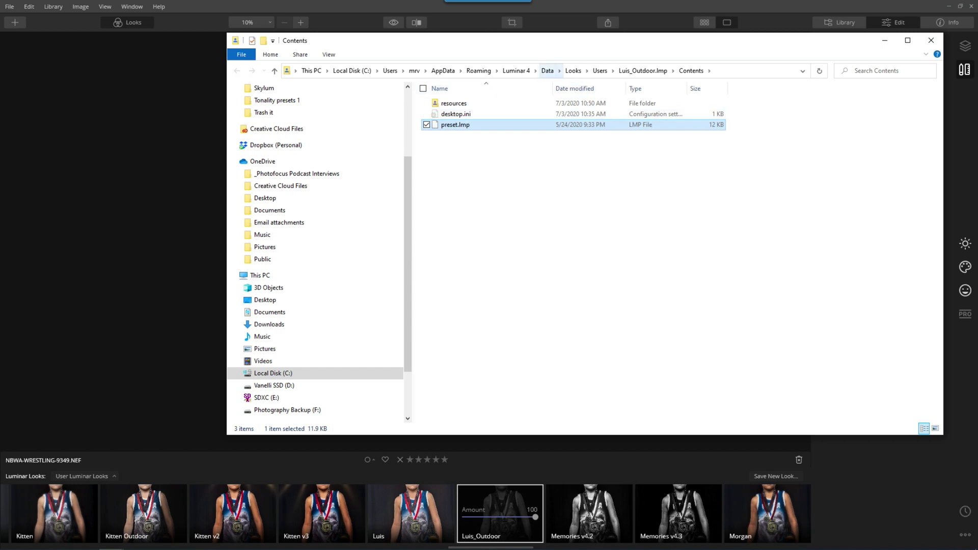
# Go up from the preset's folder through the Data and Luminar 4 folders to the Roaming folder.
pyautogui.click(547, 71)
pyautogui.click(516, 70)
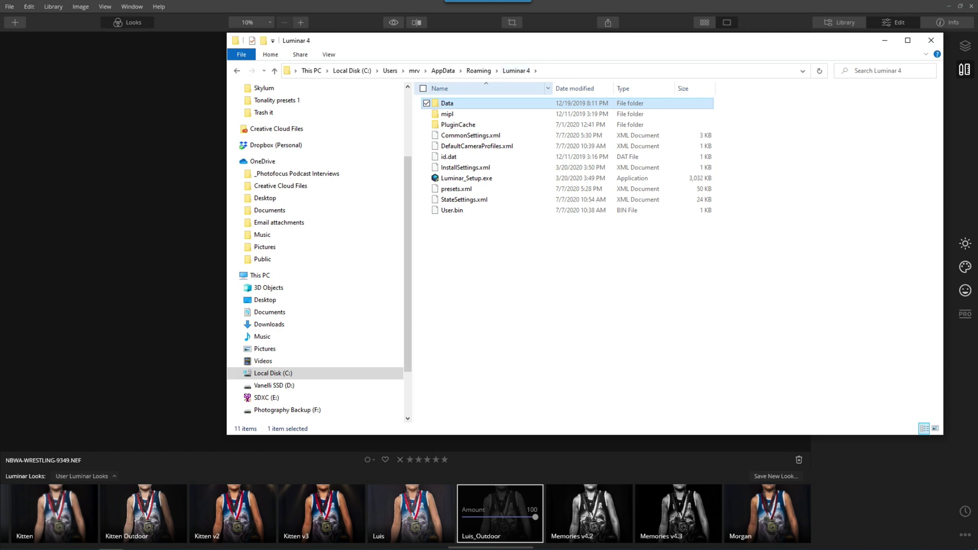
pyautogui.click(516, 70)
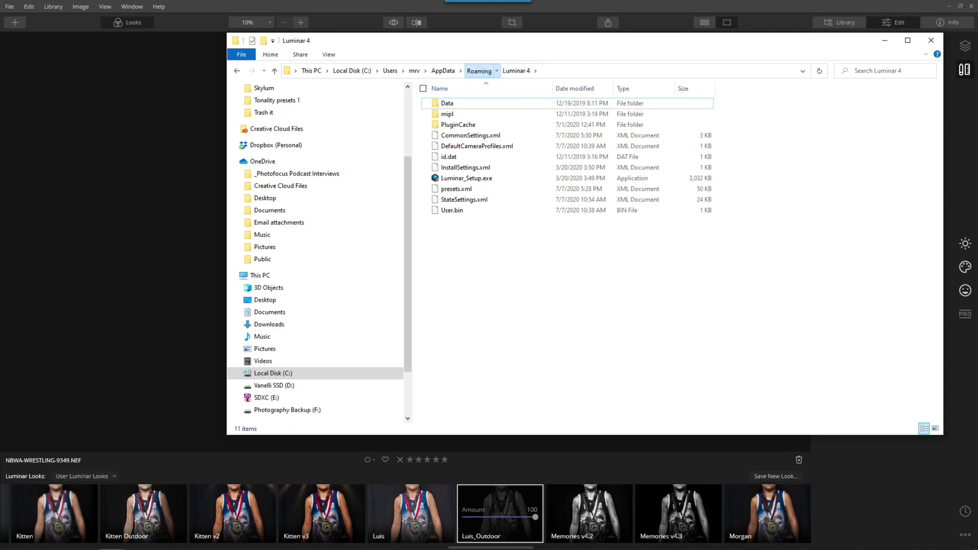
pyautogui.click(479, 70)
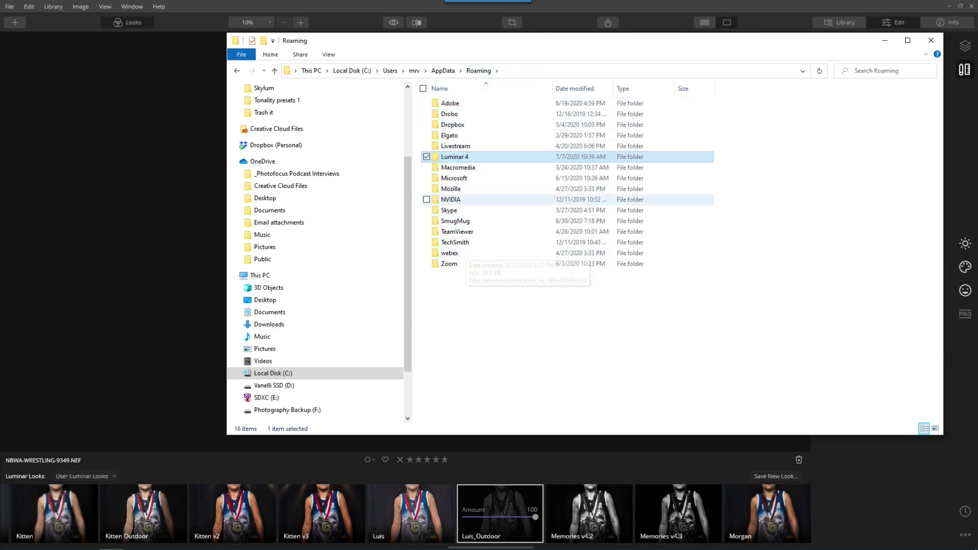
# Open the Users folder inside Luminar 4, Data, Looks, and look through the stored Look files before closing the folder window.
pyautogui.doubleClick(454, 156)
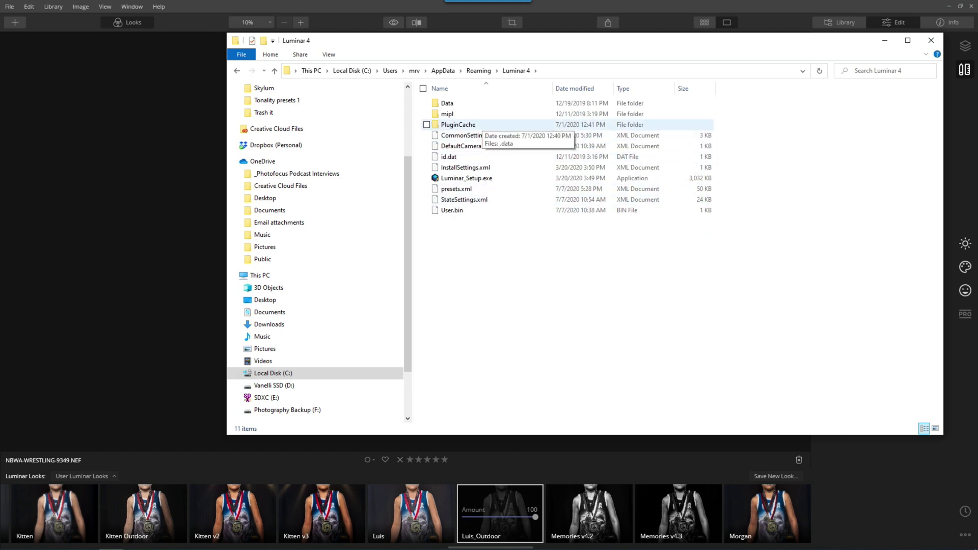
pyautogui.doubleClick(448, 103)
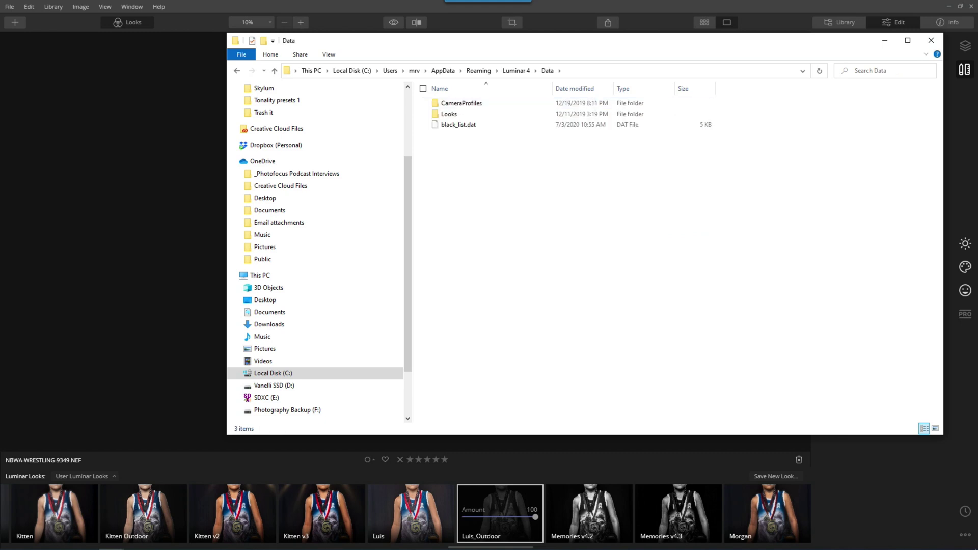
pyautogui.doubleClick(448, 114)
pyautogui.click(448, 114)
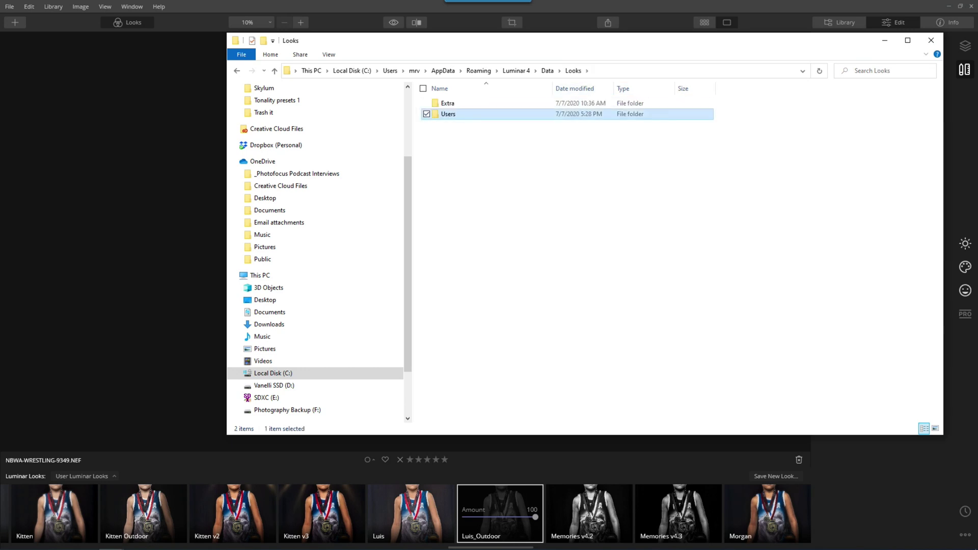
pyautogui.doubleClick(448, 113)
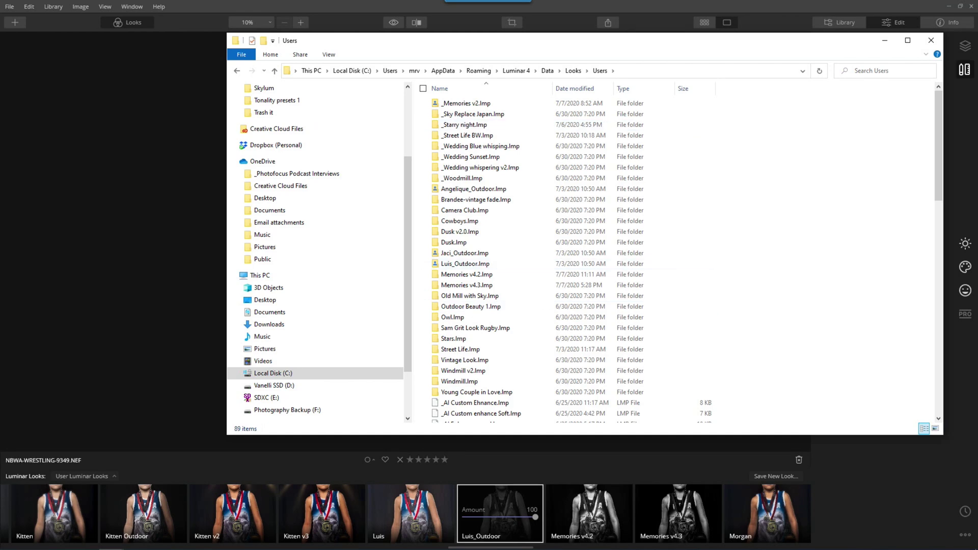
pyautogui.scroll(-8, 509, 210)
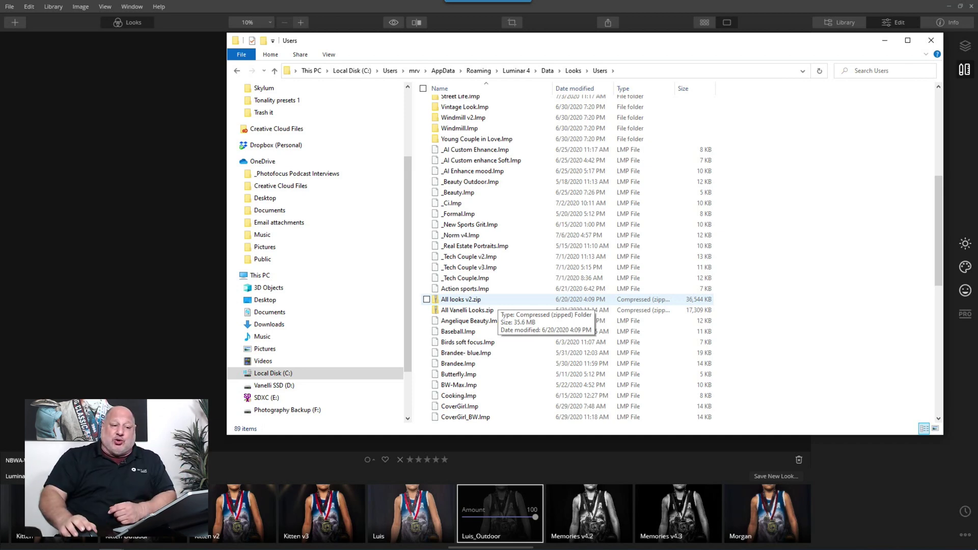
pyautogui.click(931, 40)
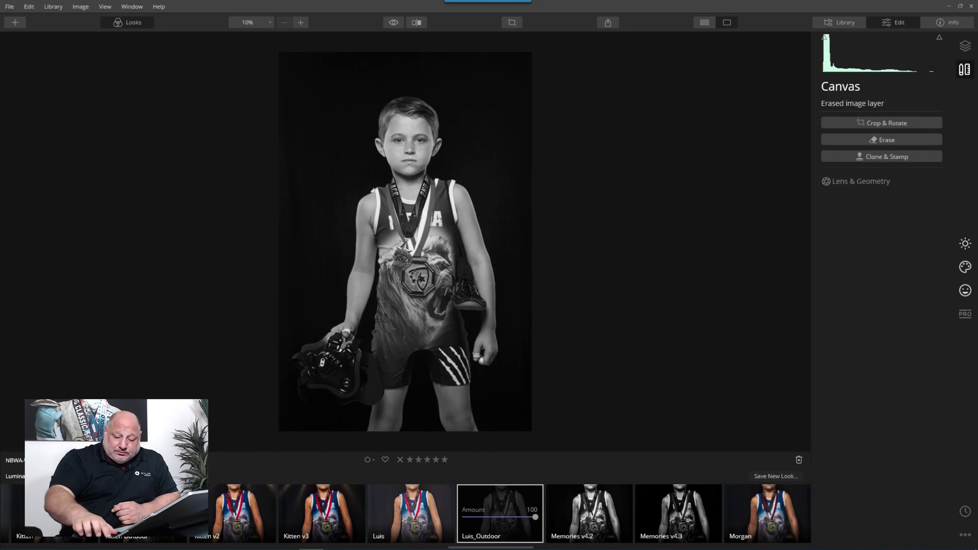